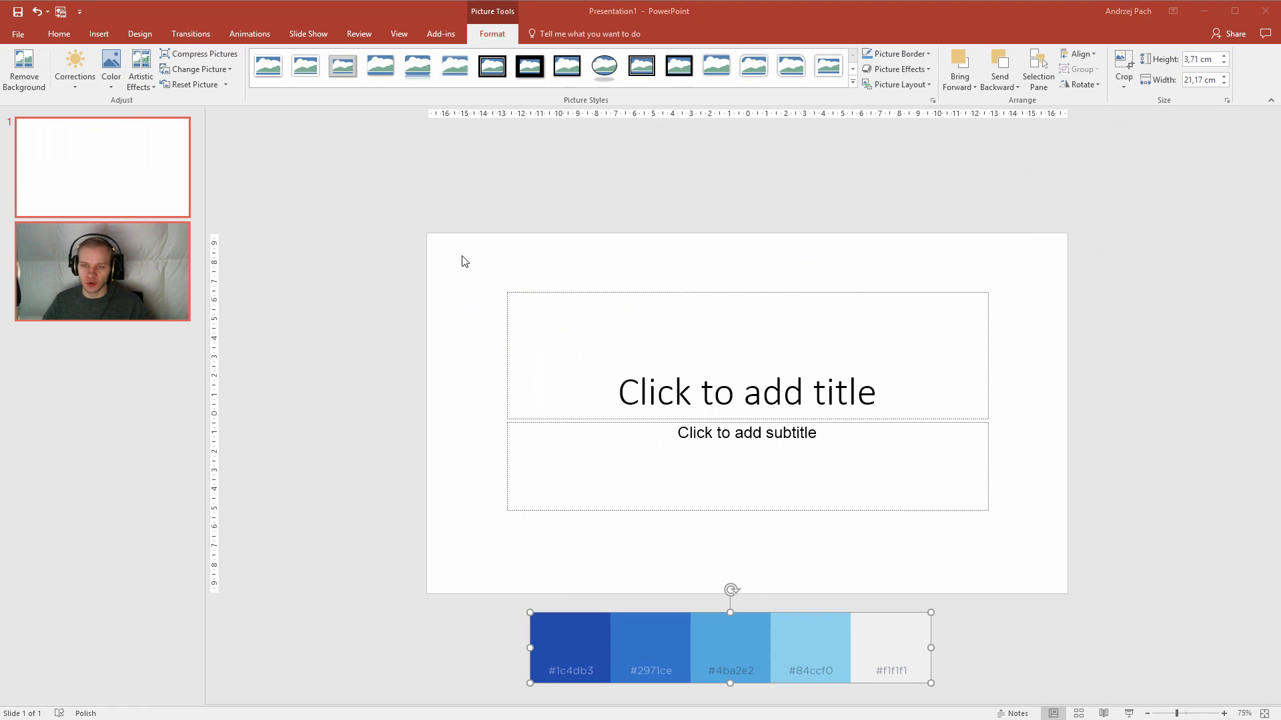
Drag Photo.jpg from the project folder onto the slide, positioned above the five-colour palette.
click(283, 227)
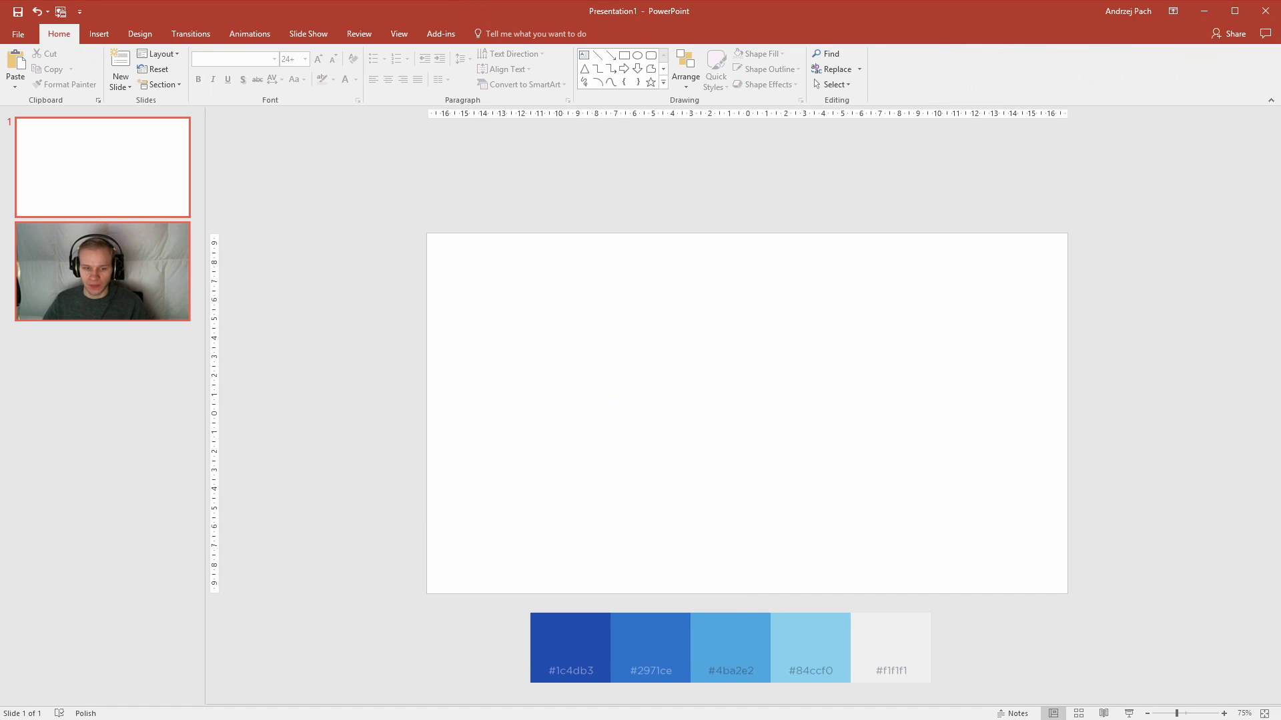
key(alt+Tab)
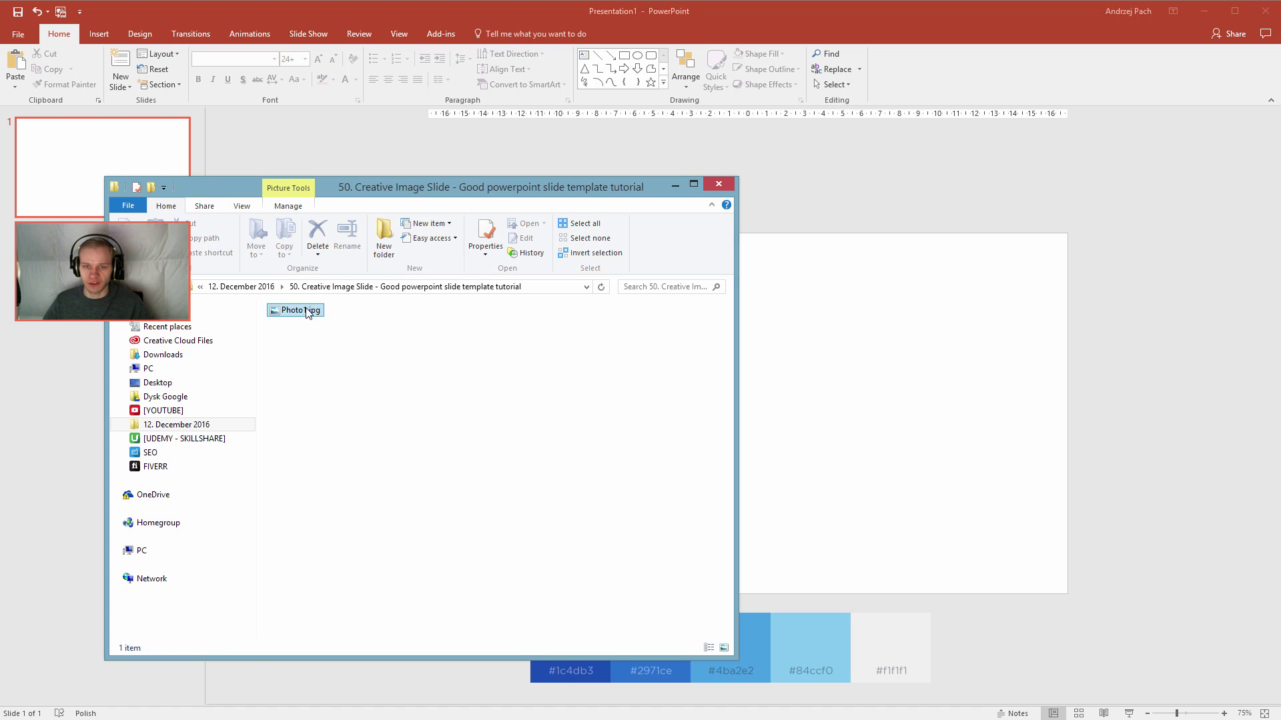
drag(308, 313, 1102, 415)
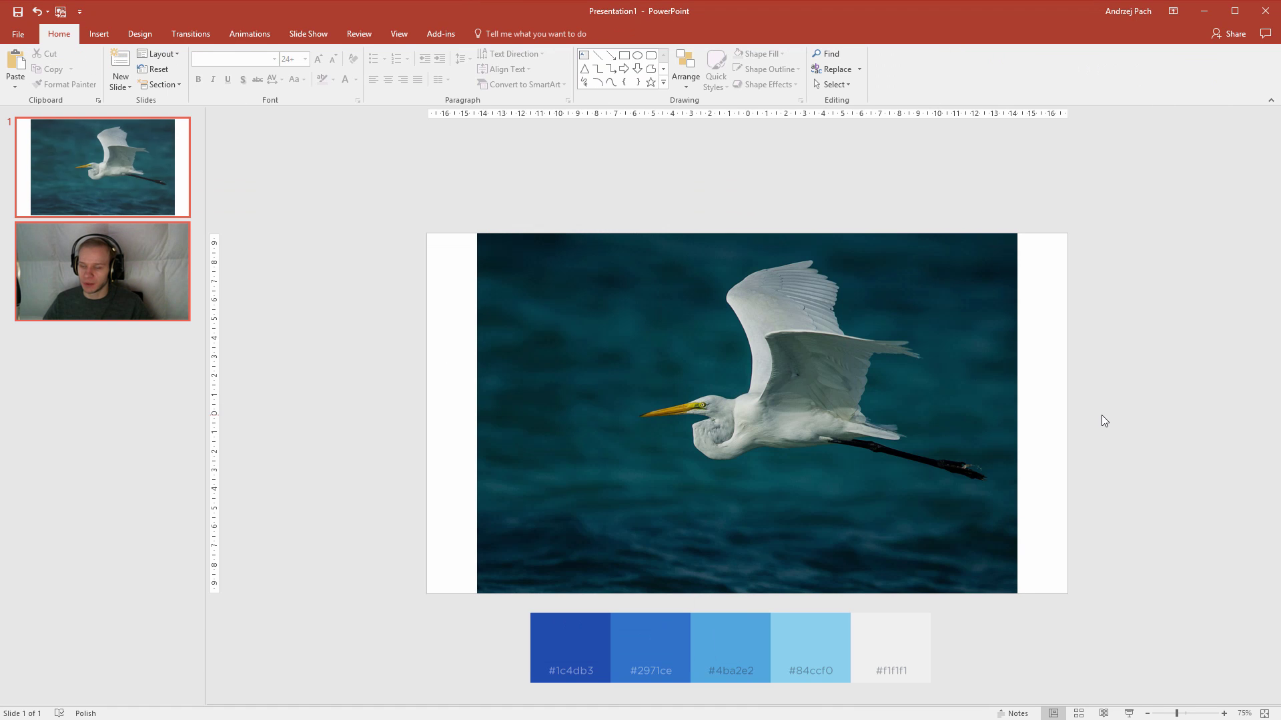
drag(749, 363, 815, 332)
click(1263, 124)
drag(839, 409, 755, 426)
mouse_move(610, 662)
mouse_down()
mouse_move(680, 636)
mouse_move(615, 665)
mouse_up()
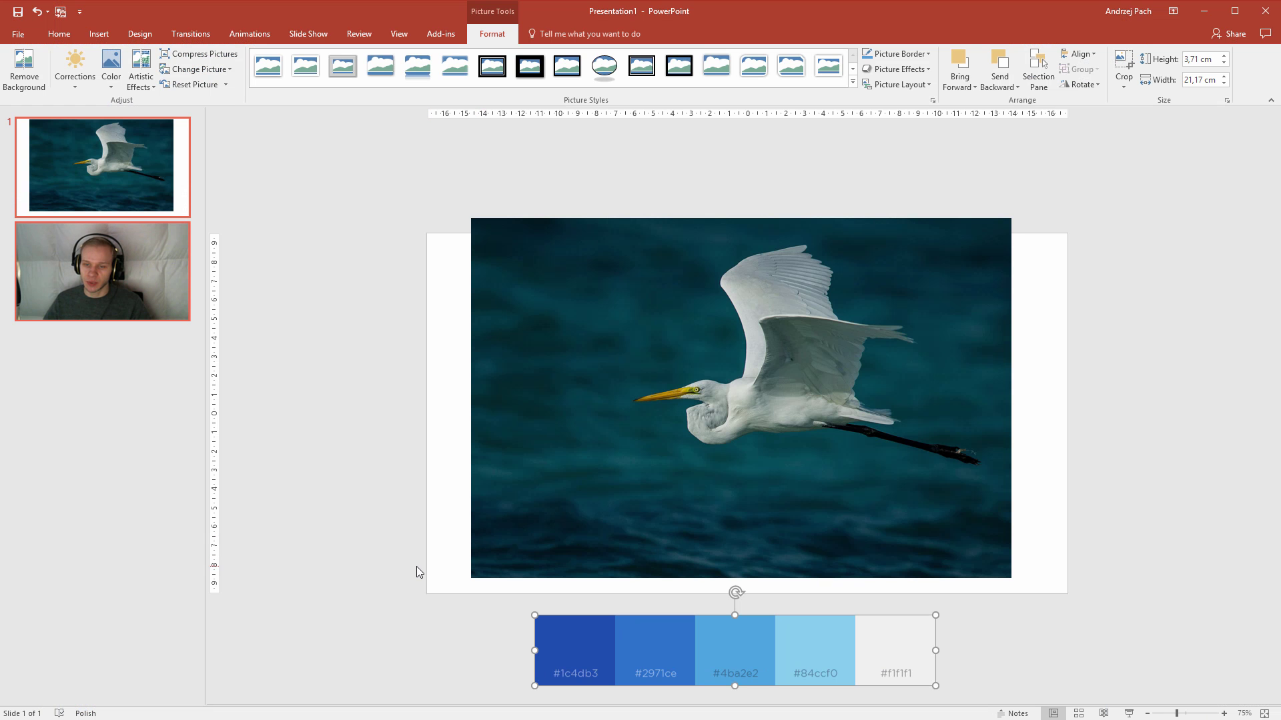
Move the egret photo around the slide so its left edge lines up with the slide.
drag(673, 381, 680, 384)
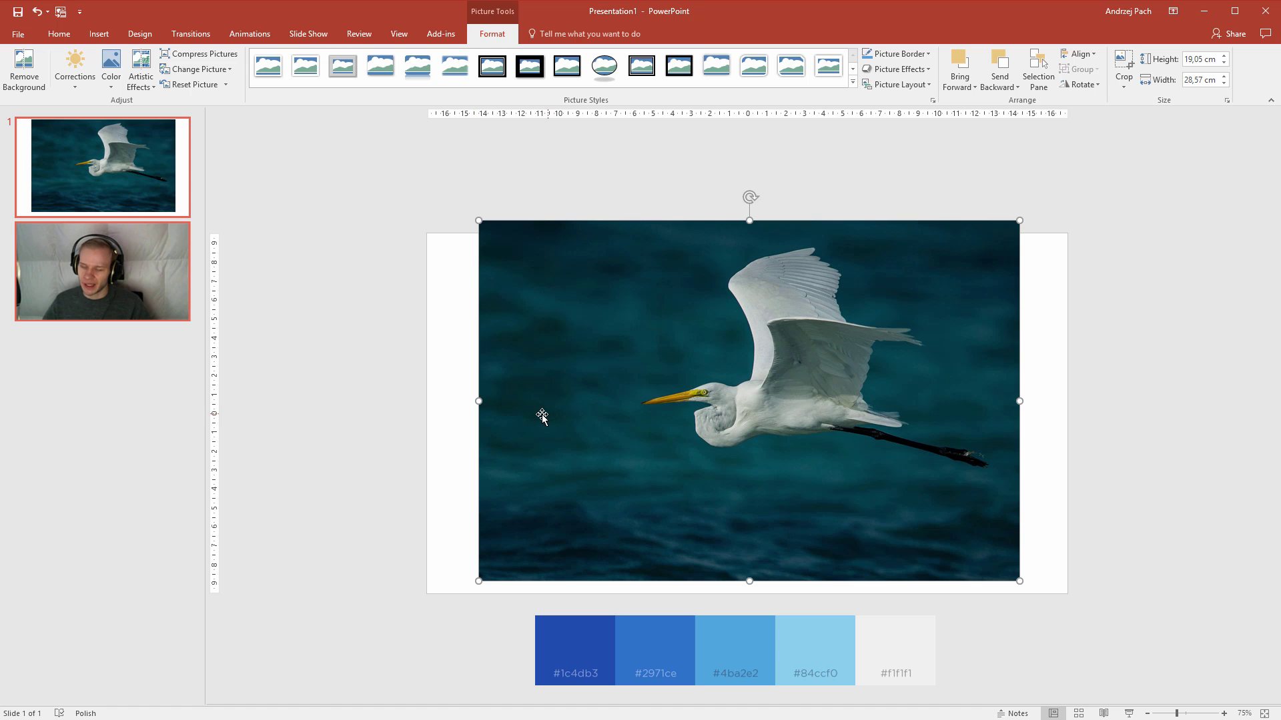
drag(562, 400, 775, 380)
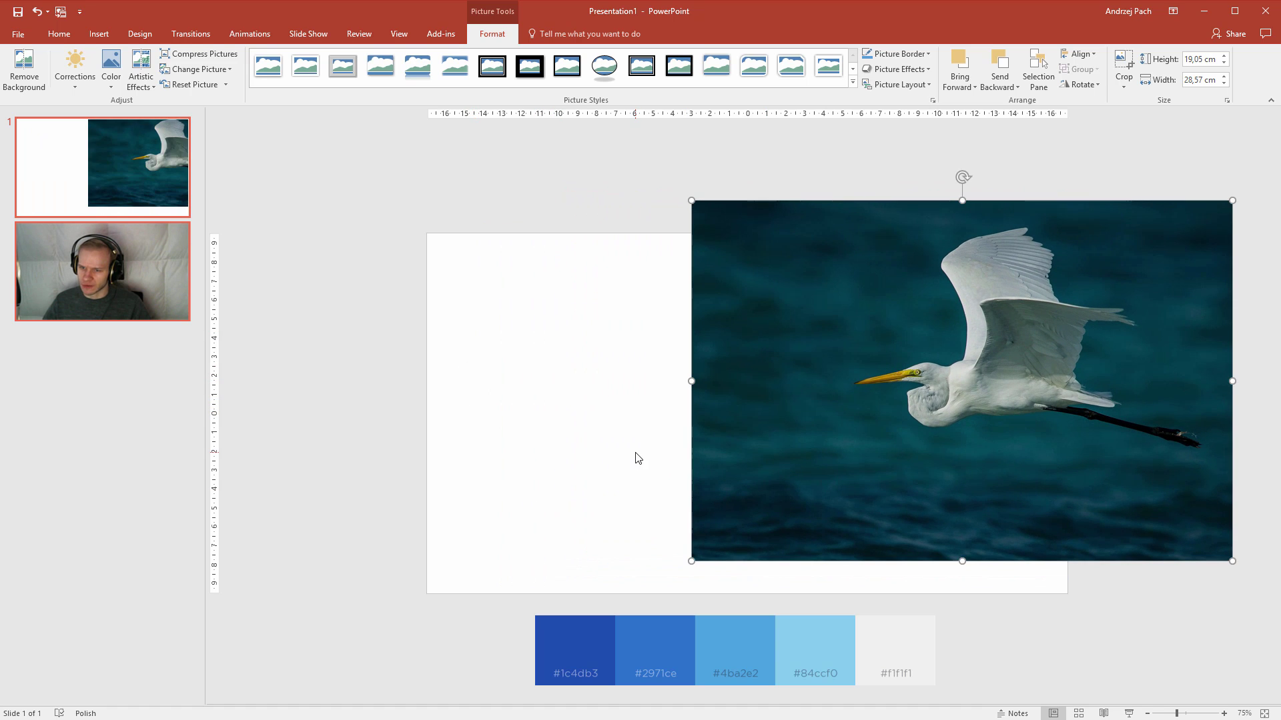
drag(789, 442, 622, 452)
drag(595, 390, 552, 375)
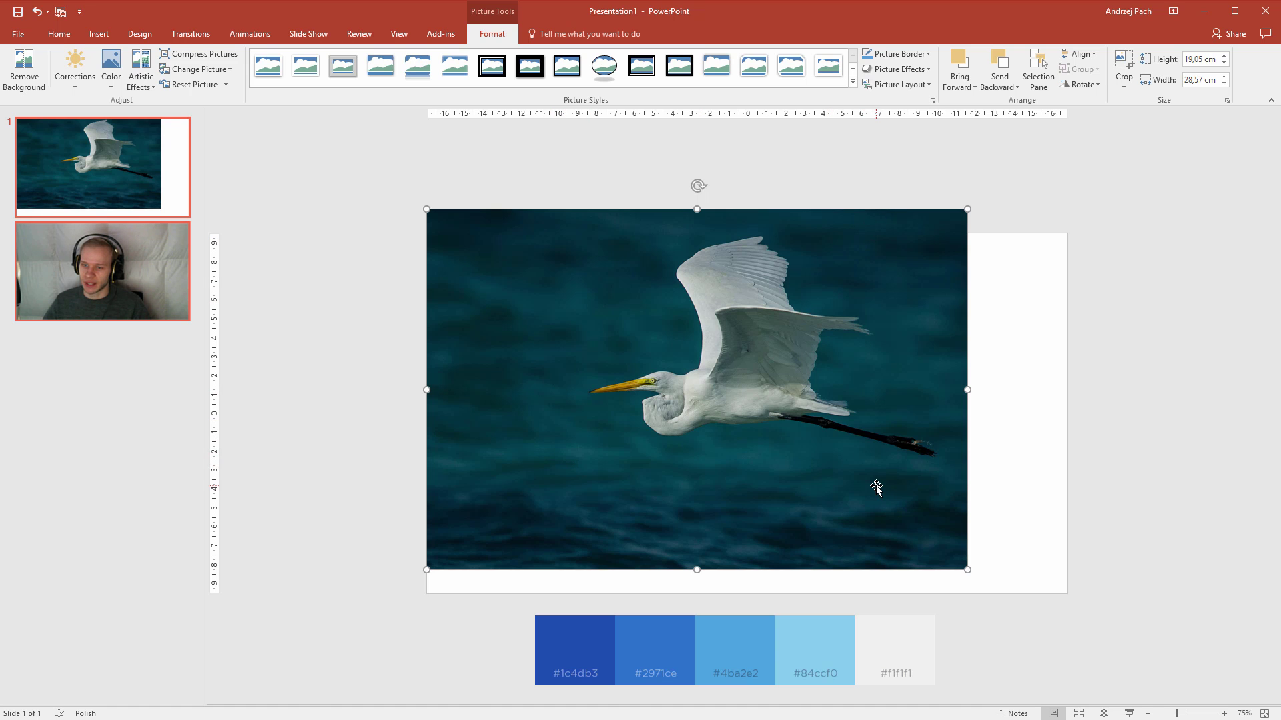
drag(684, 412, 688, 411)
Shrink the photo to about 21,48 × 14,32 cm and place it on the slide's left side.
drag(429, 209, 566, 298)
drag(698, 380, 558, 343)
drag(637, 386, 607, 397)
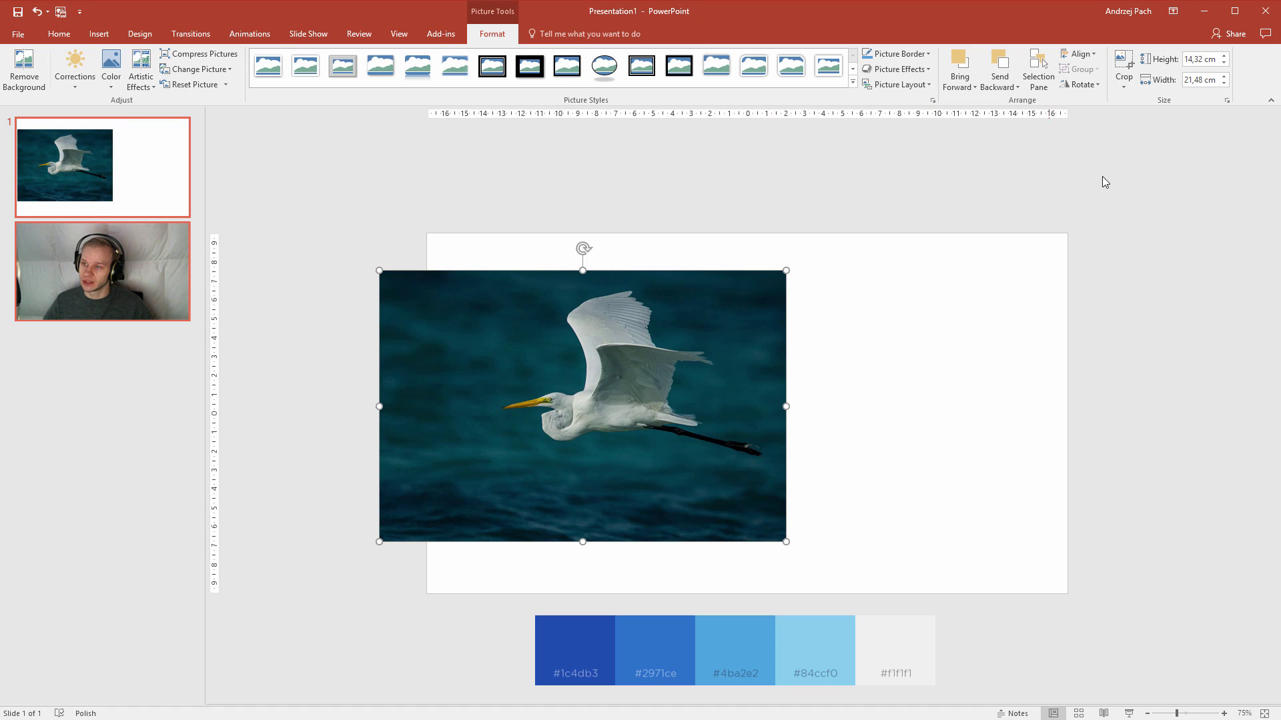
Crop the egret photo to a 1:1 square, adjusting the photo within the crop frame.
click(1127, 78)
mouse_move(1149, 117)
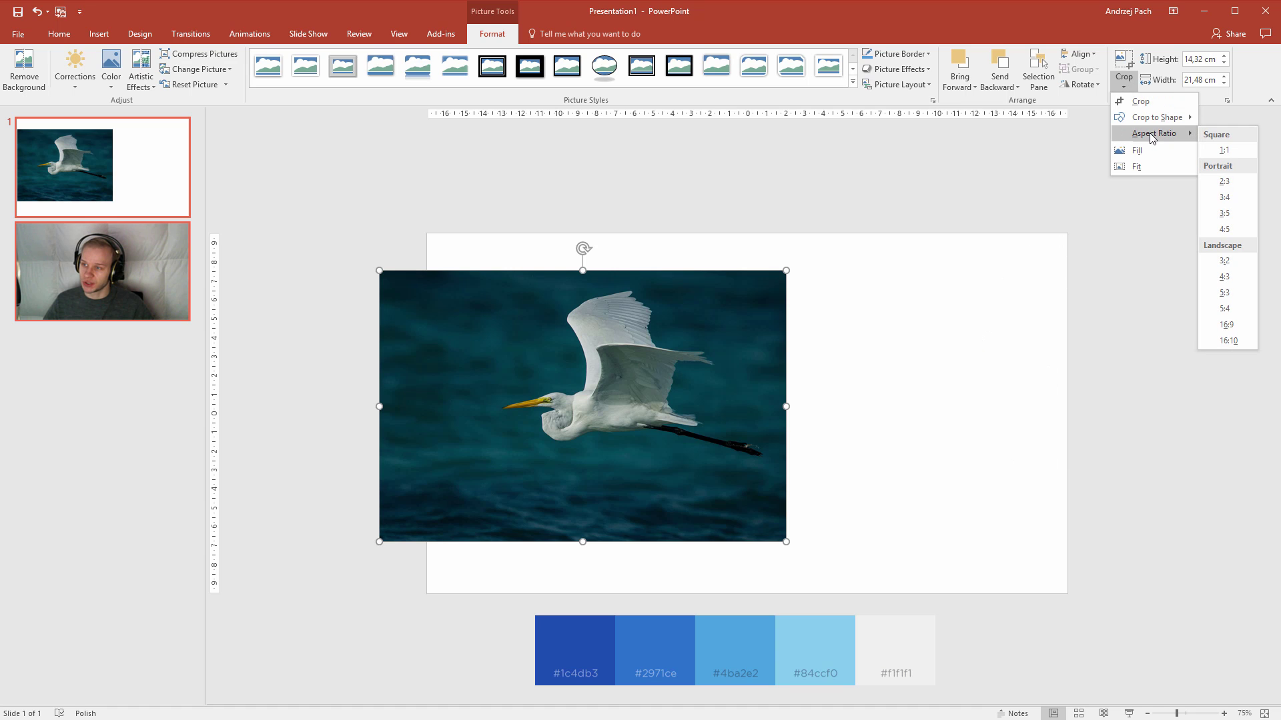
click(1225, 151)
mouse_move(668, 377)
mouse_down()
mouse_move(822, 379)
mouse_move(657, 354)
mouse_up()
drag(773, 519, 850, 569)
drag(635, 439, 581, 457)
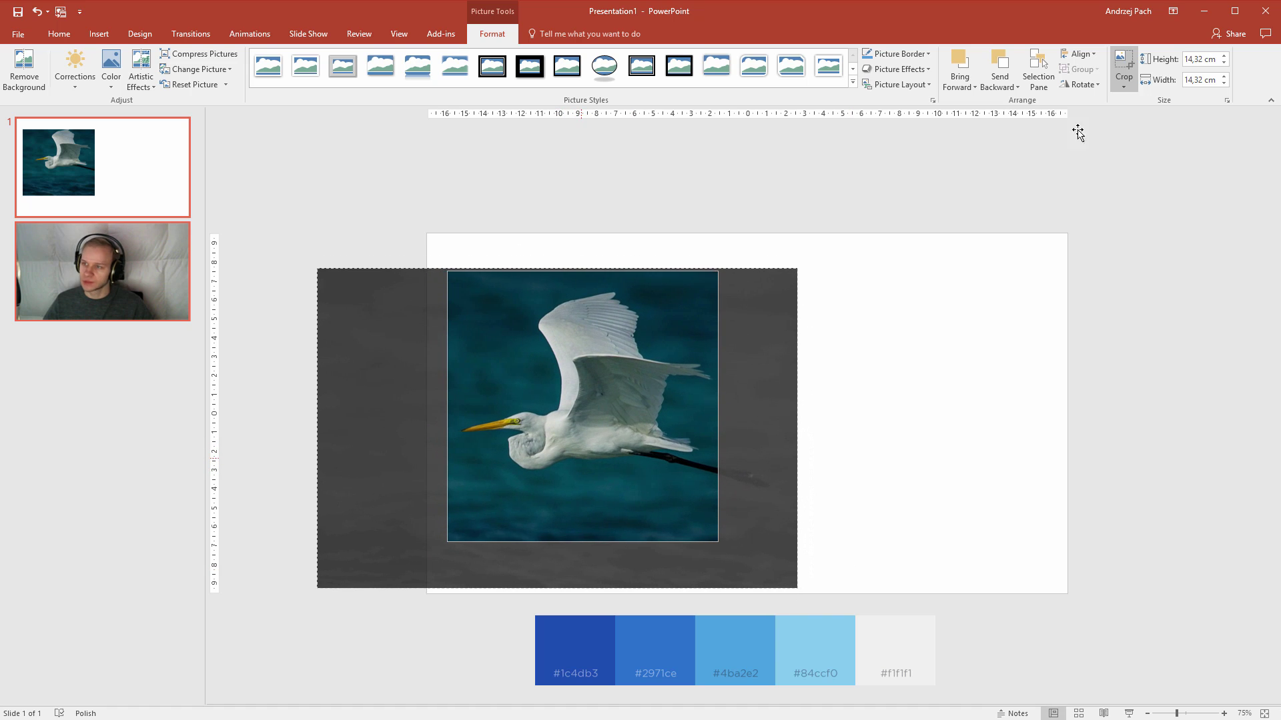
click(1123, 67)
Shrink the square photo to 11,78 cm and rotate it about 20 degrees.
drag(646, 487, 700, 477)
drag(741, 289, 725, 308)
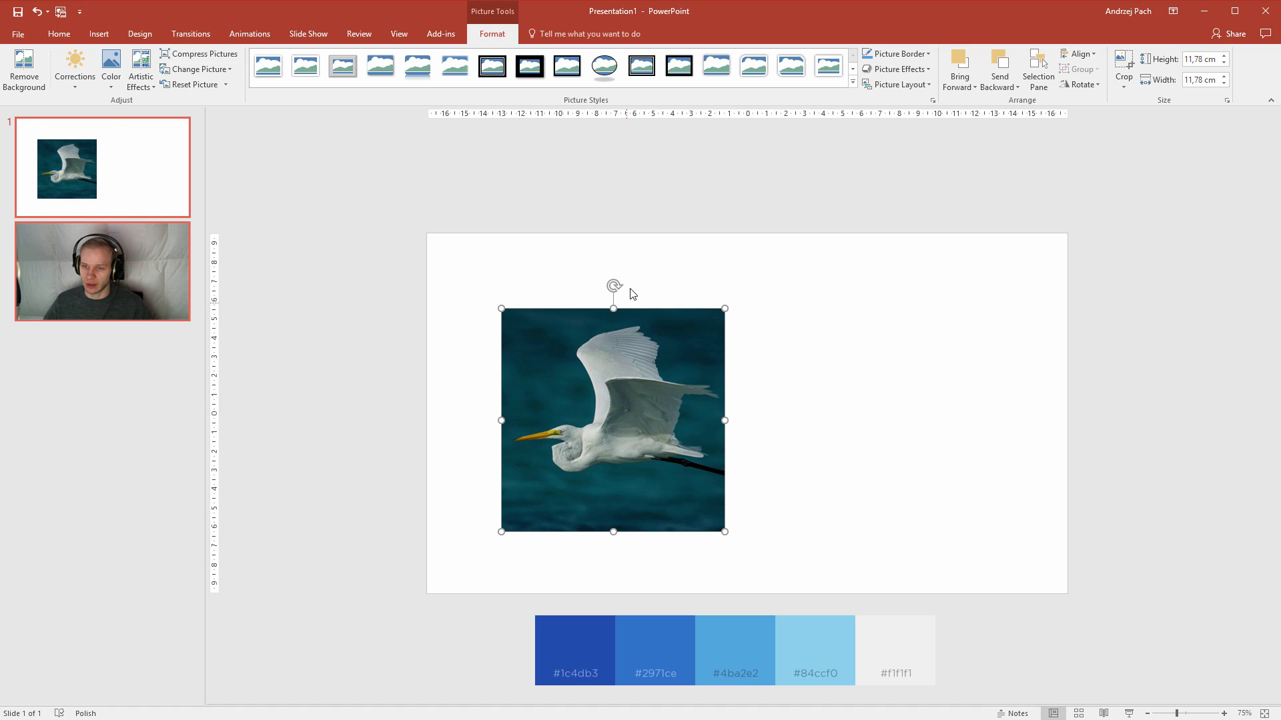
drag(616, 281, 653, 257)
drag(645, 409, 646, 393)
click(97, 34)
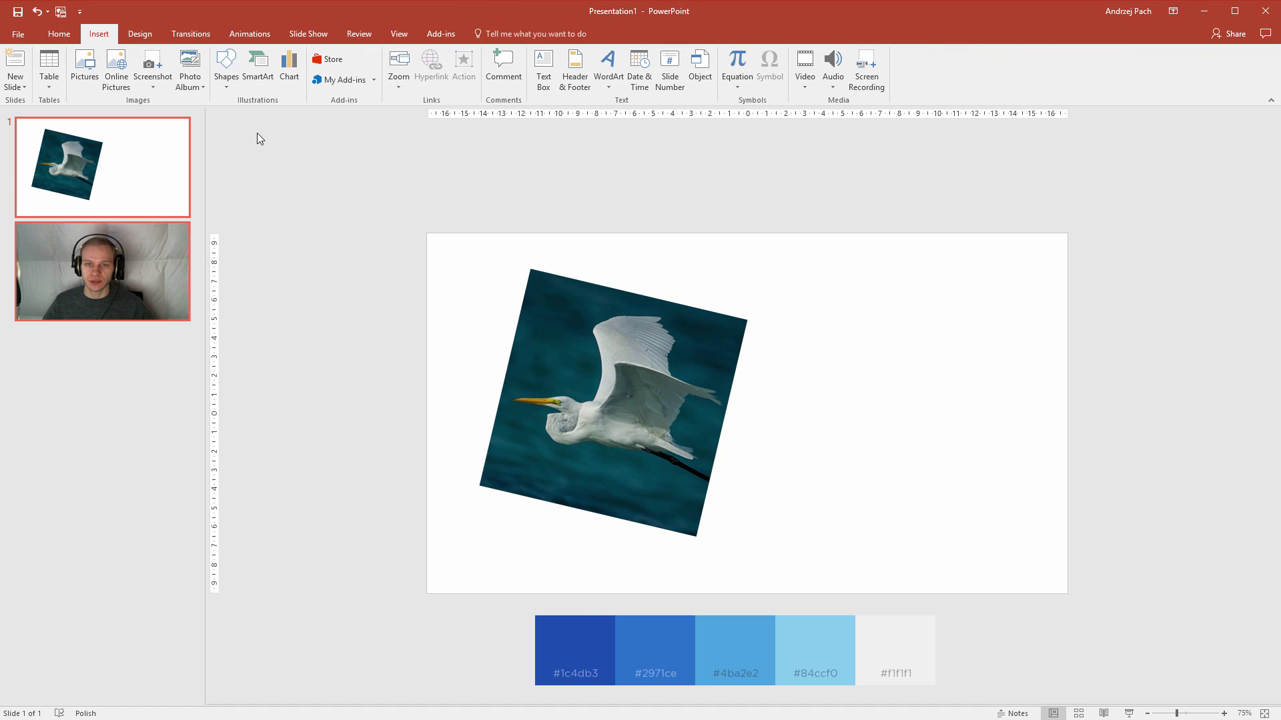
Draw an 11,78 cm square rectangle positioned over the tilted egret photo.
click(226, 70)
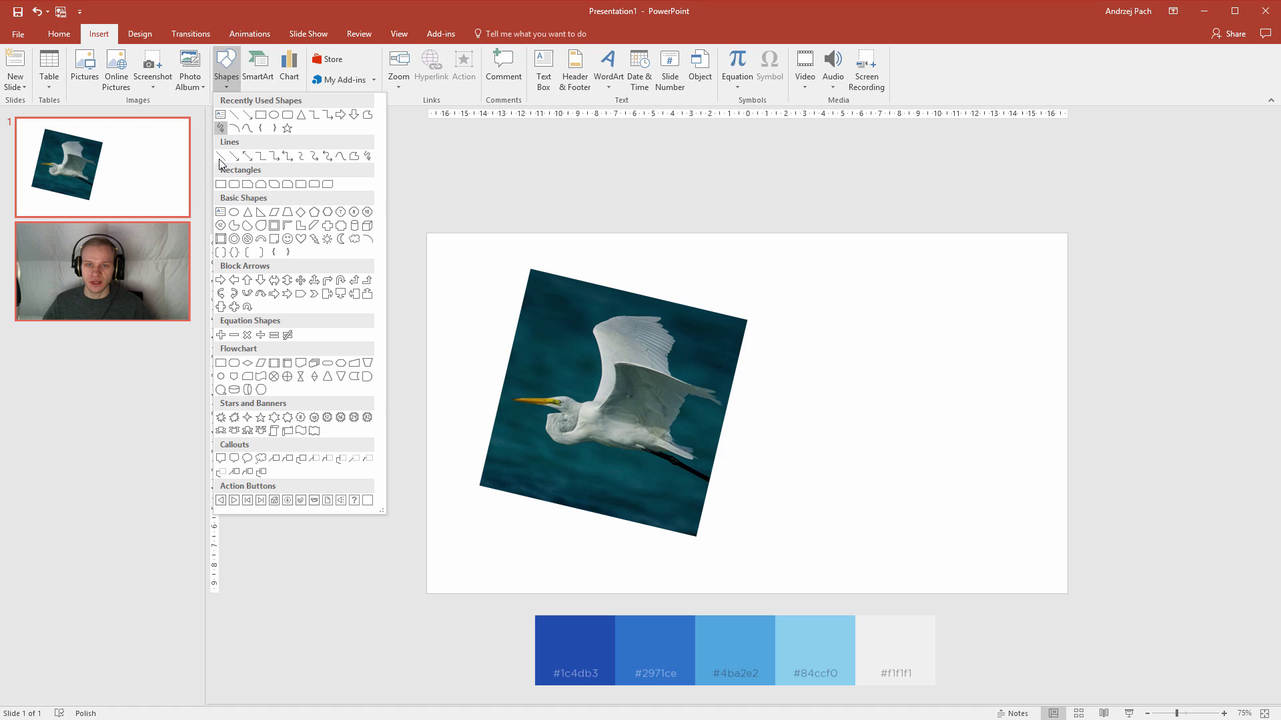
click(261, 117)
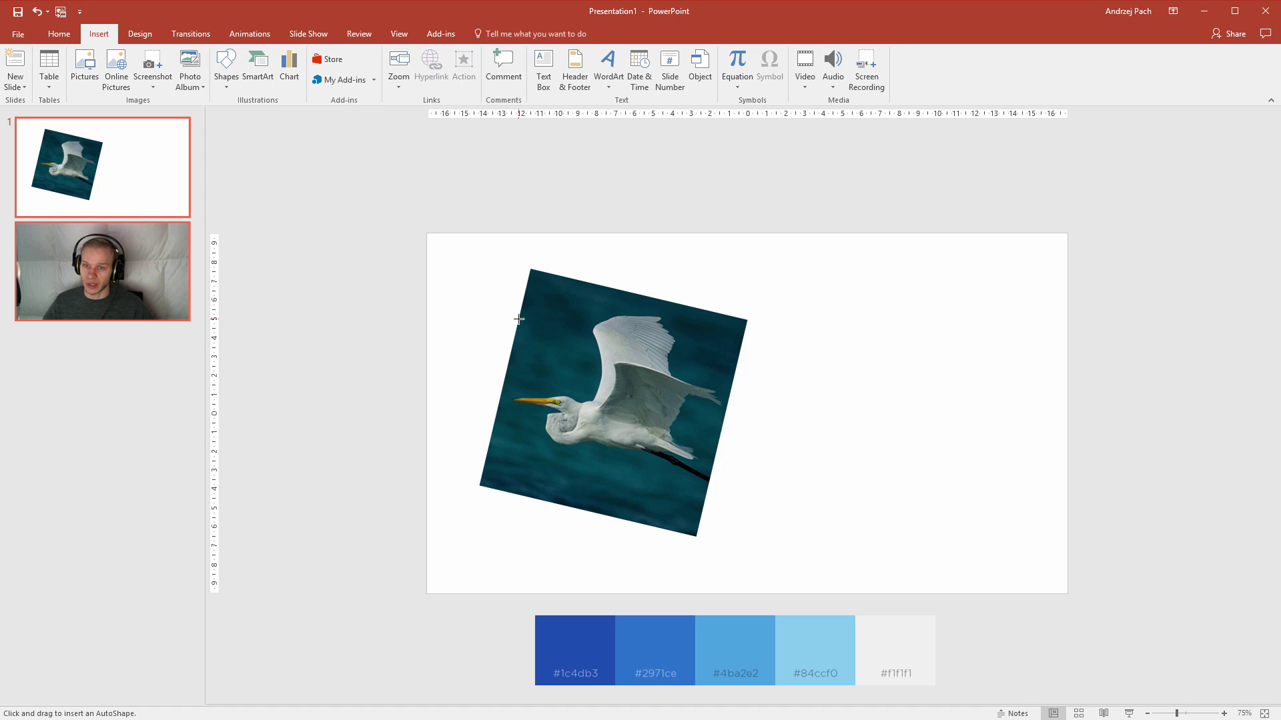
drag(469, 275, 694, 467)
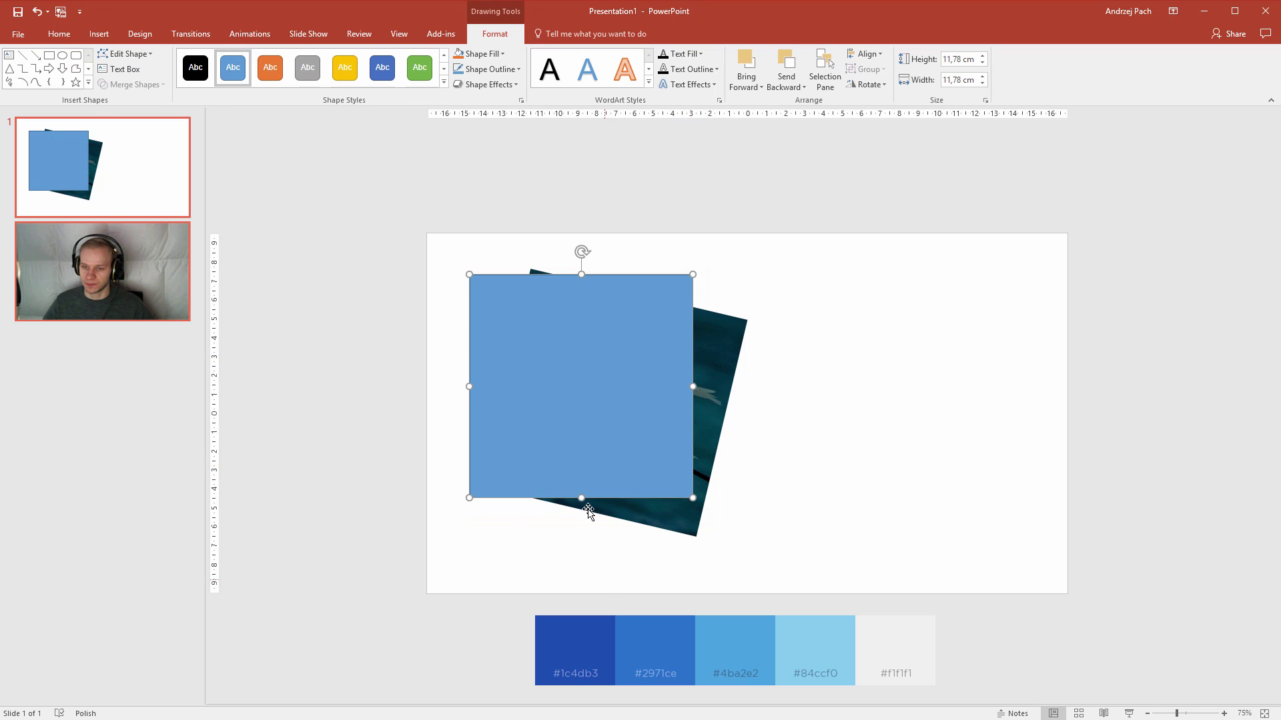
mouse_move(554, 431)
mouse_down()
mouse_move(558, 409)
mouse_move(573, 421)
mouse_up()
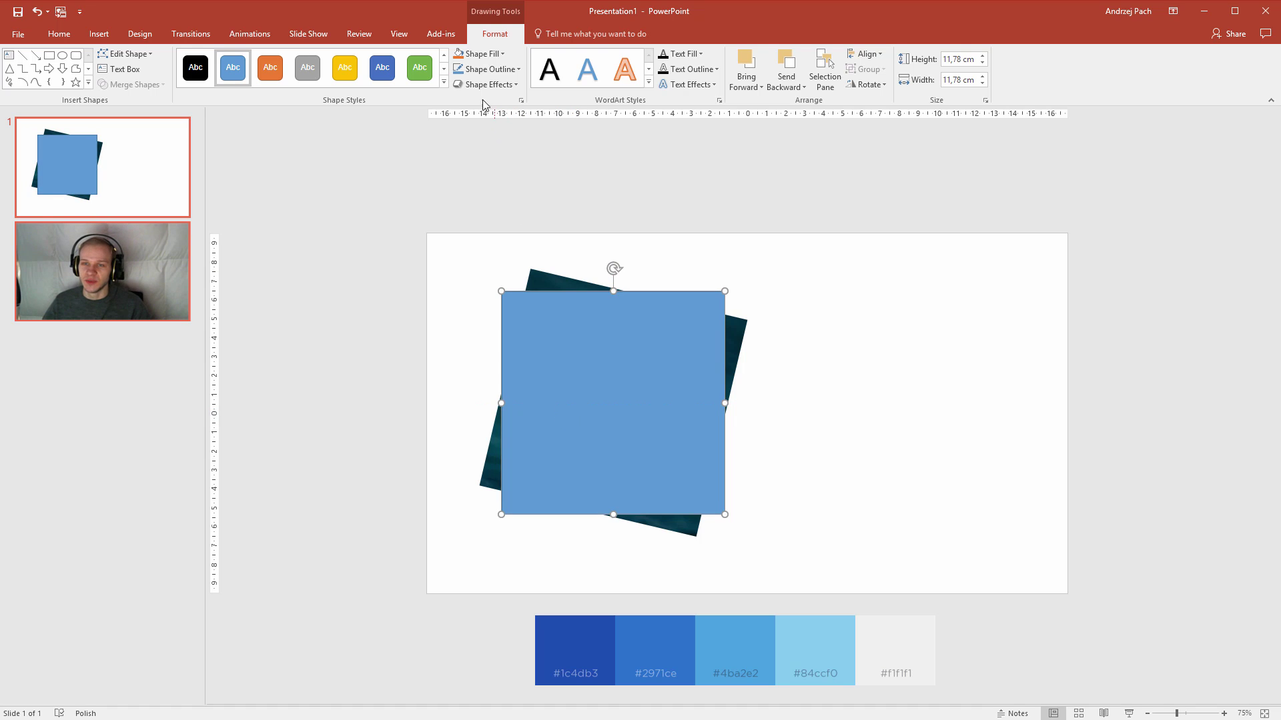
Set the square to No Fill and bring up its outline line settings.
click(479, 54)
click(515, 174)
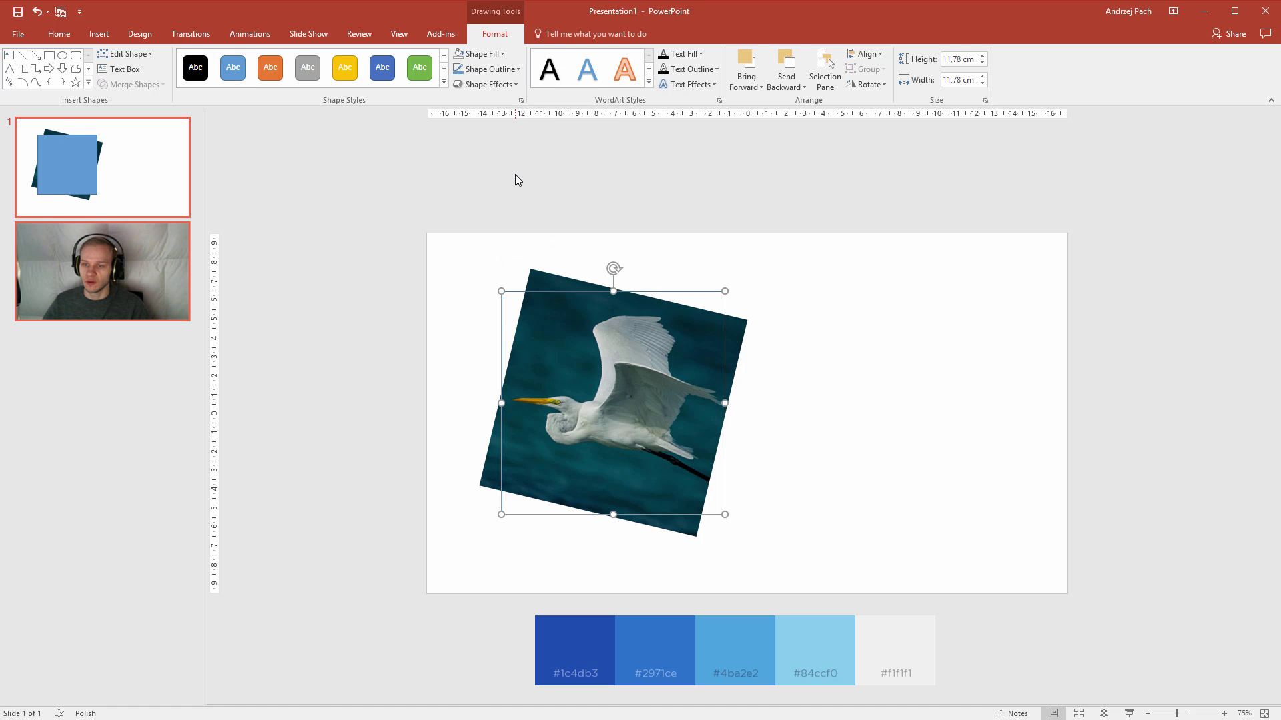
click(500, 70)
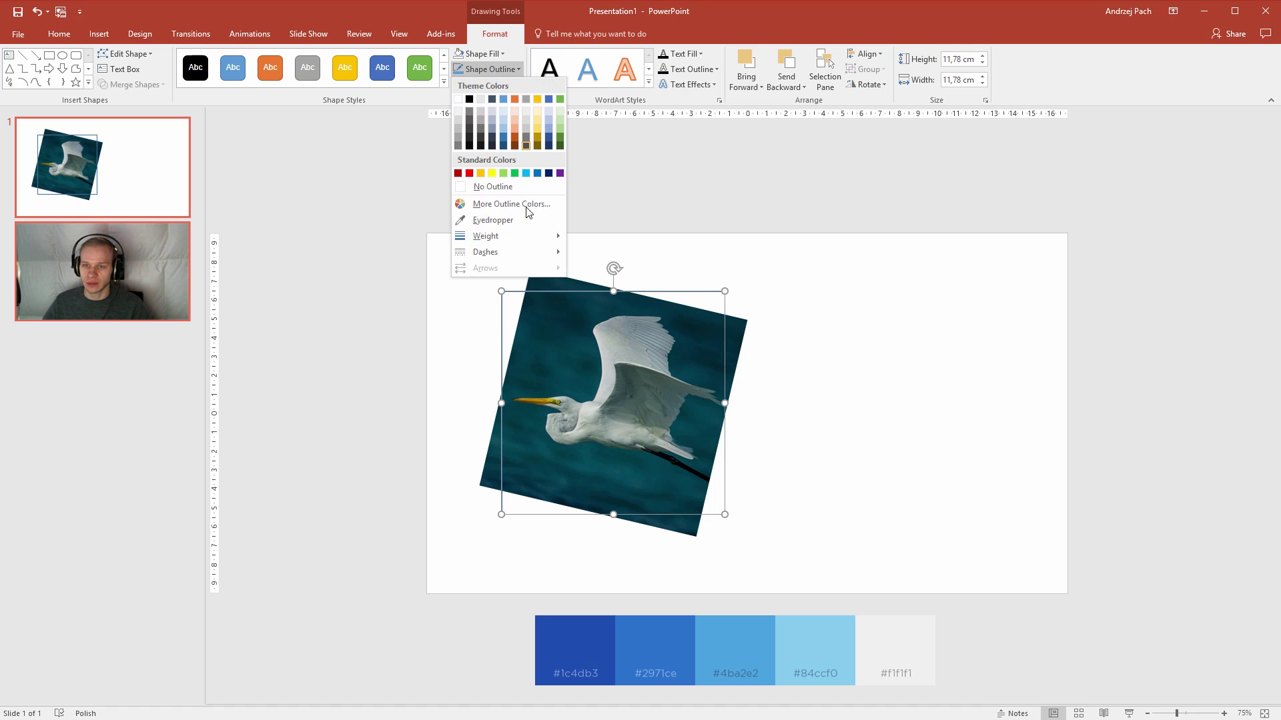
mouse_move(527, 236)
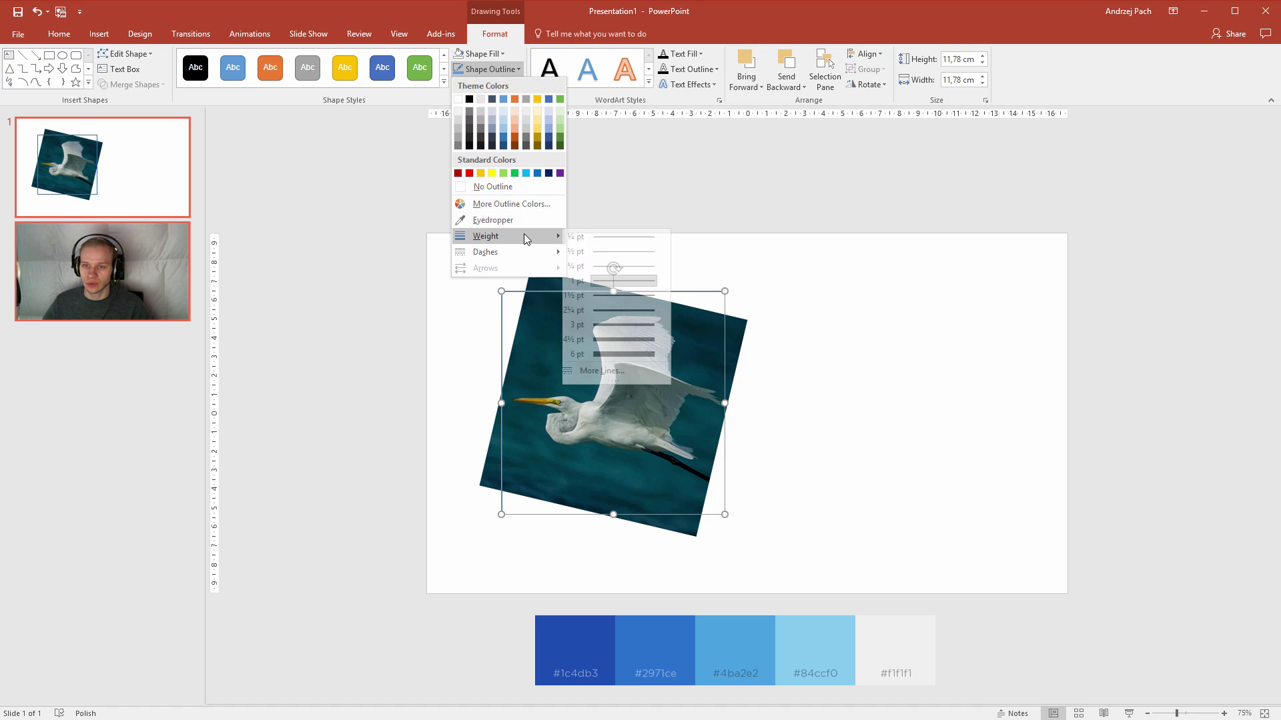
click(622, 371)
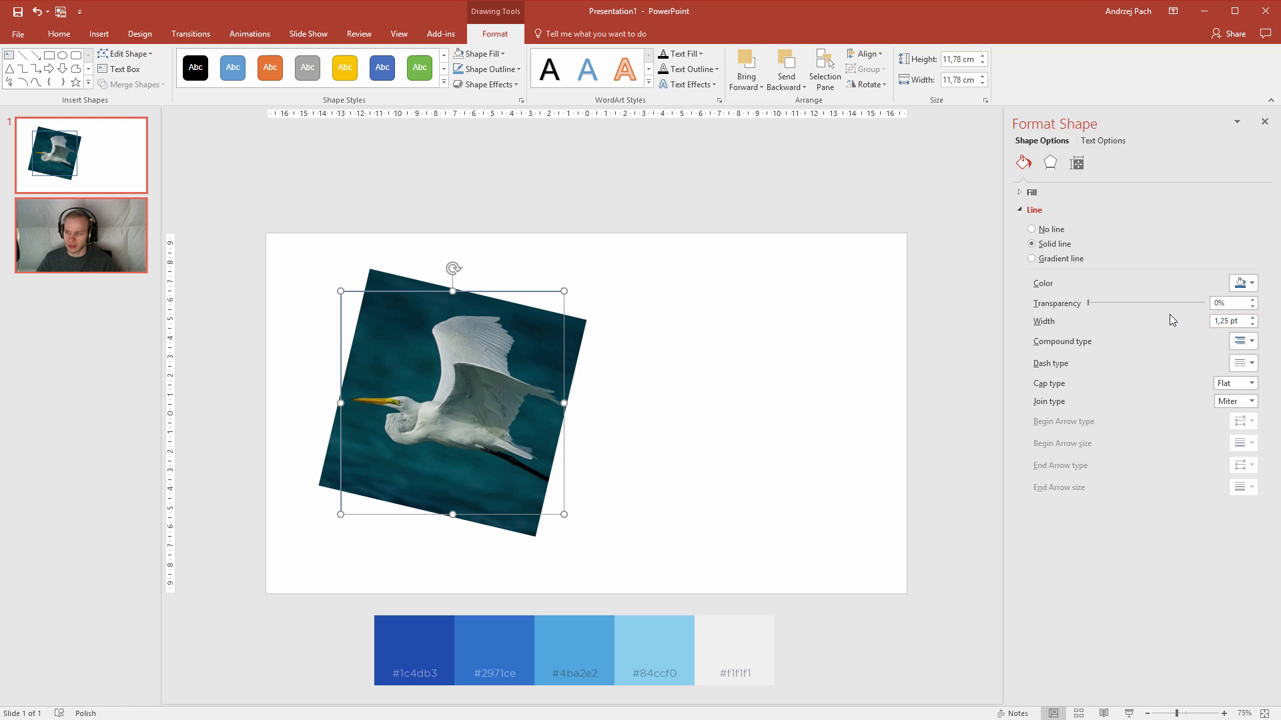
Raise the square's outline width to 9 pt and review the hollow frame over the photo.
click(1252, 318)
drag(1253, 319, 1252, 319)
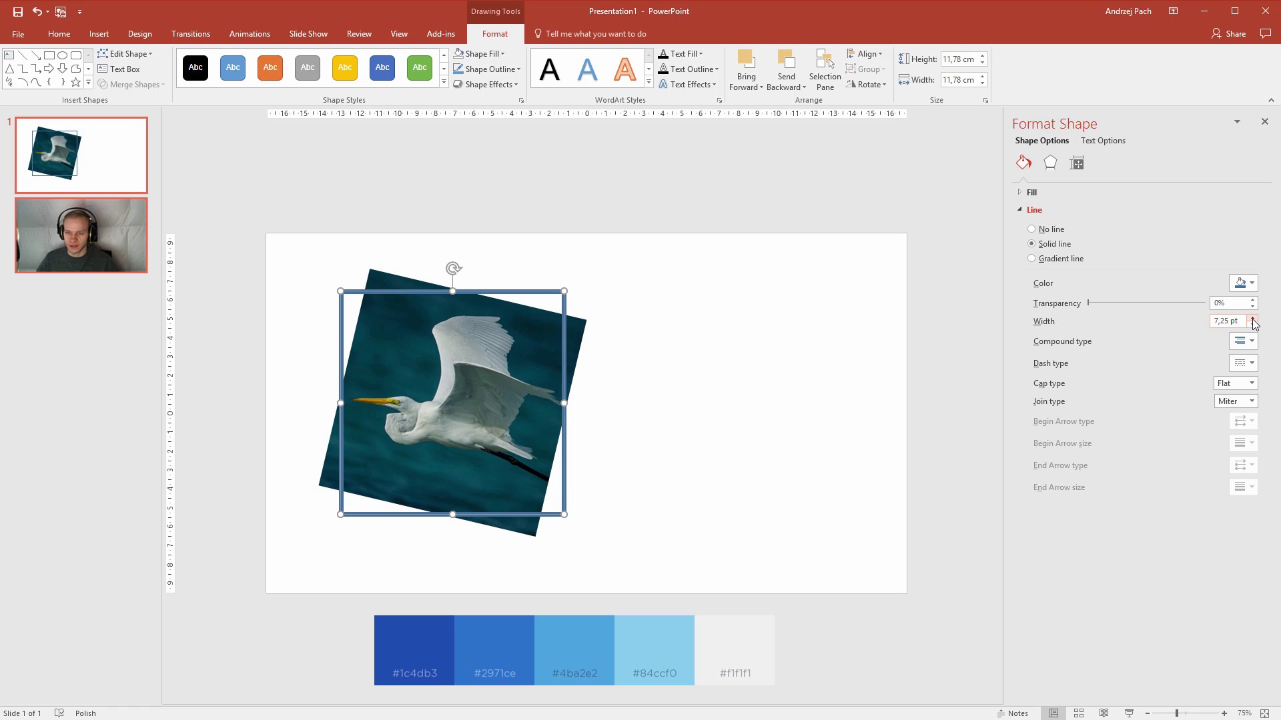
click(1253, 318)
click(1252, 318)
click(1253, 319)
click(1253, 318)
click(1253, 319)
click(1253, 318)
click(1253, 318)
click(652, 400)
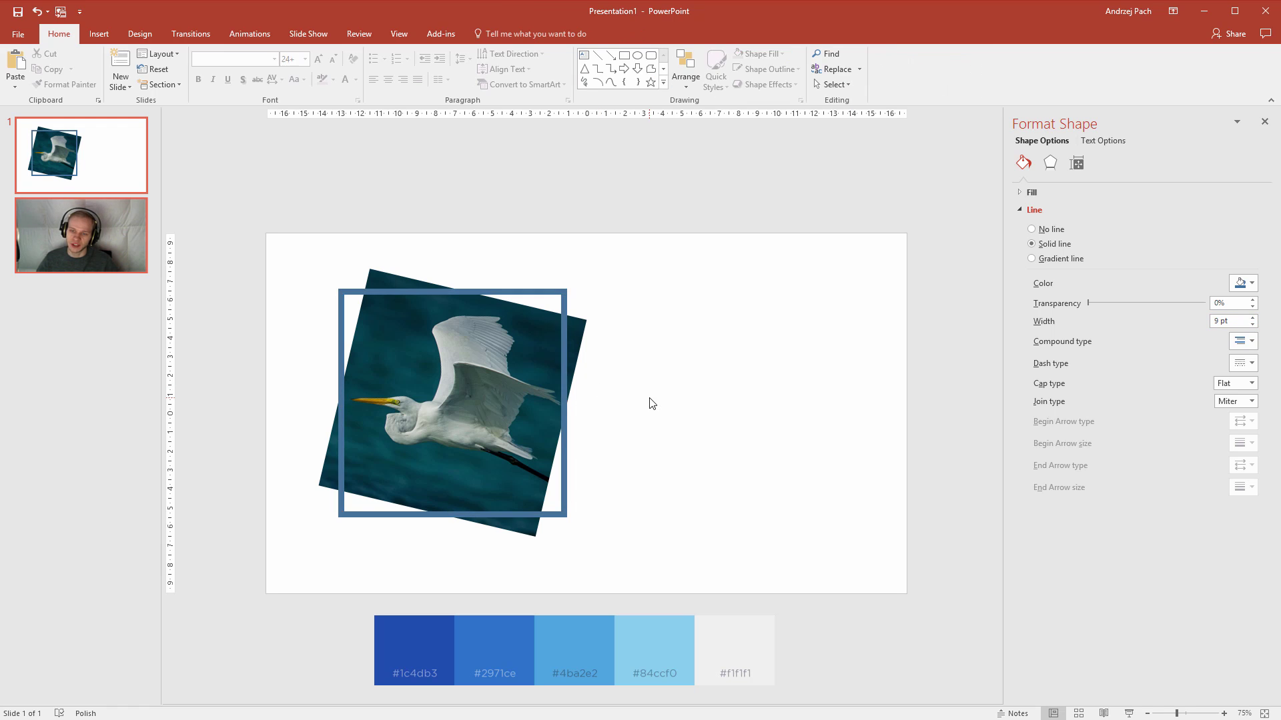
click(533, 292)
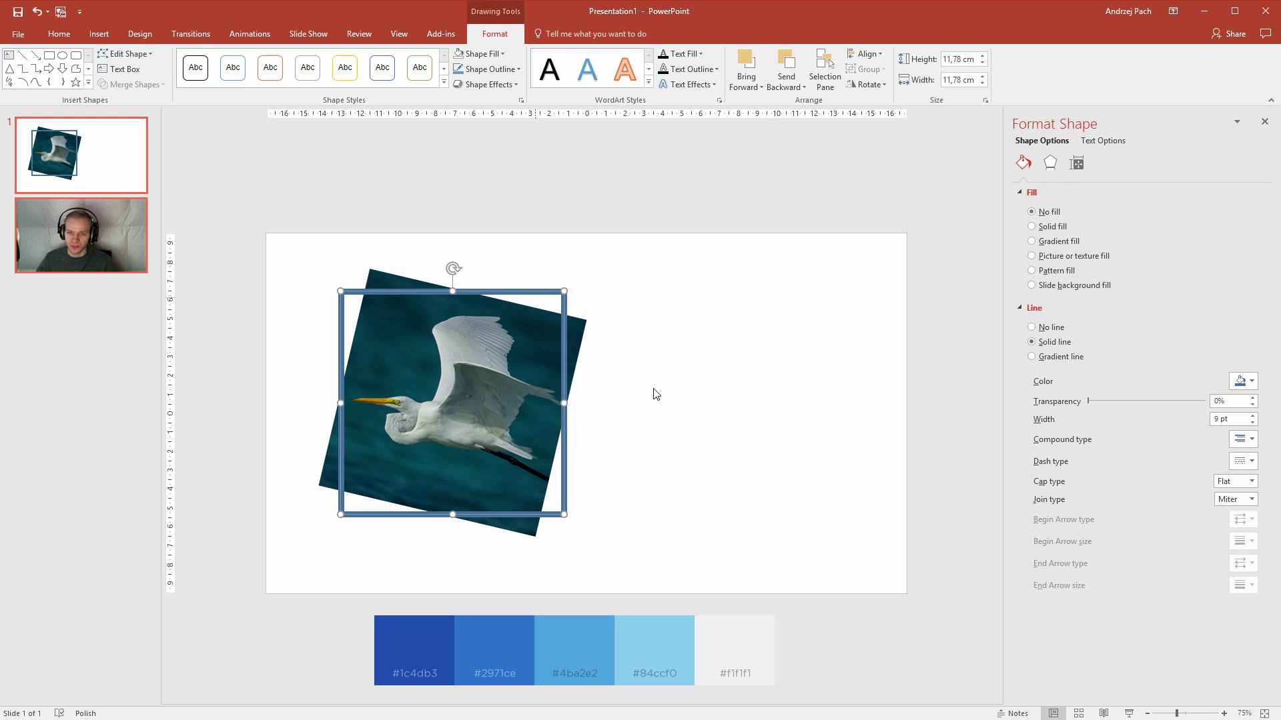
click(766, 409)
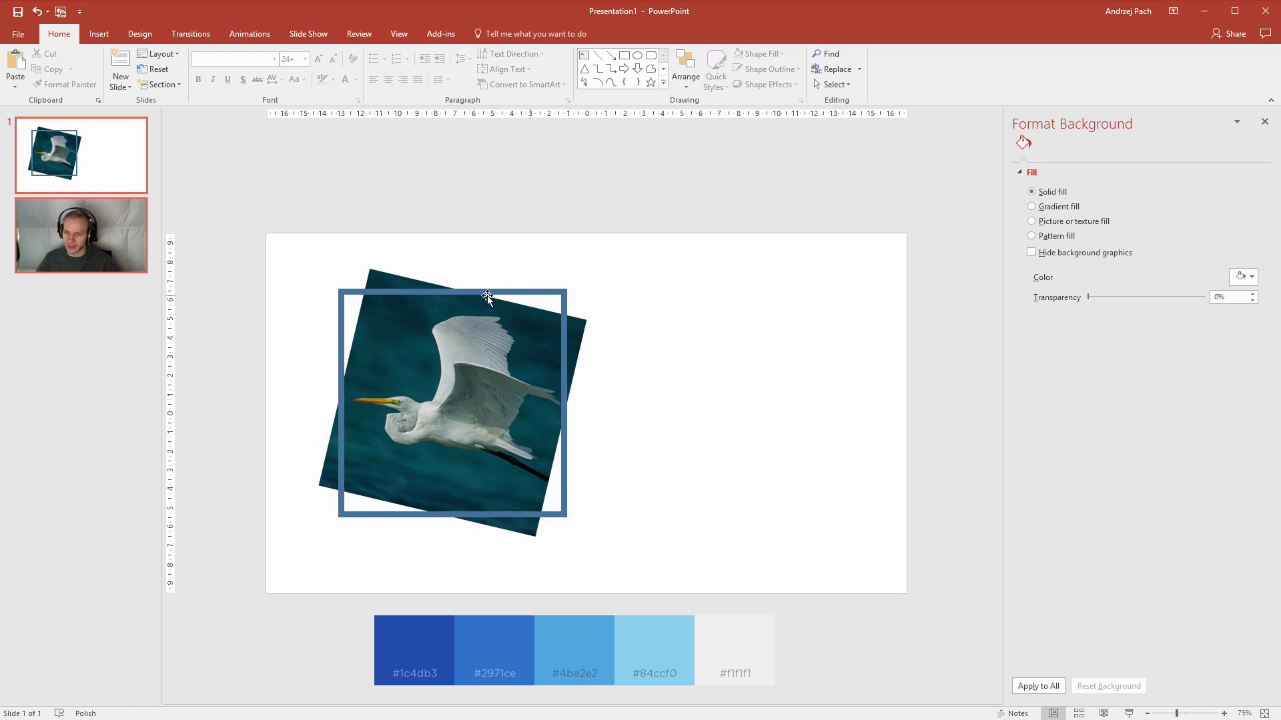
click(438, 296)
Eyedrop the #4ba2e2 palette swatch as the frame's outline colour, then nudge the frame slightly.
click(565, 514)
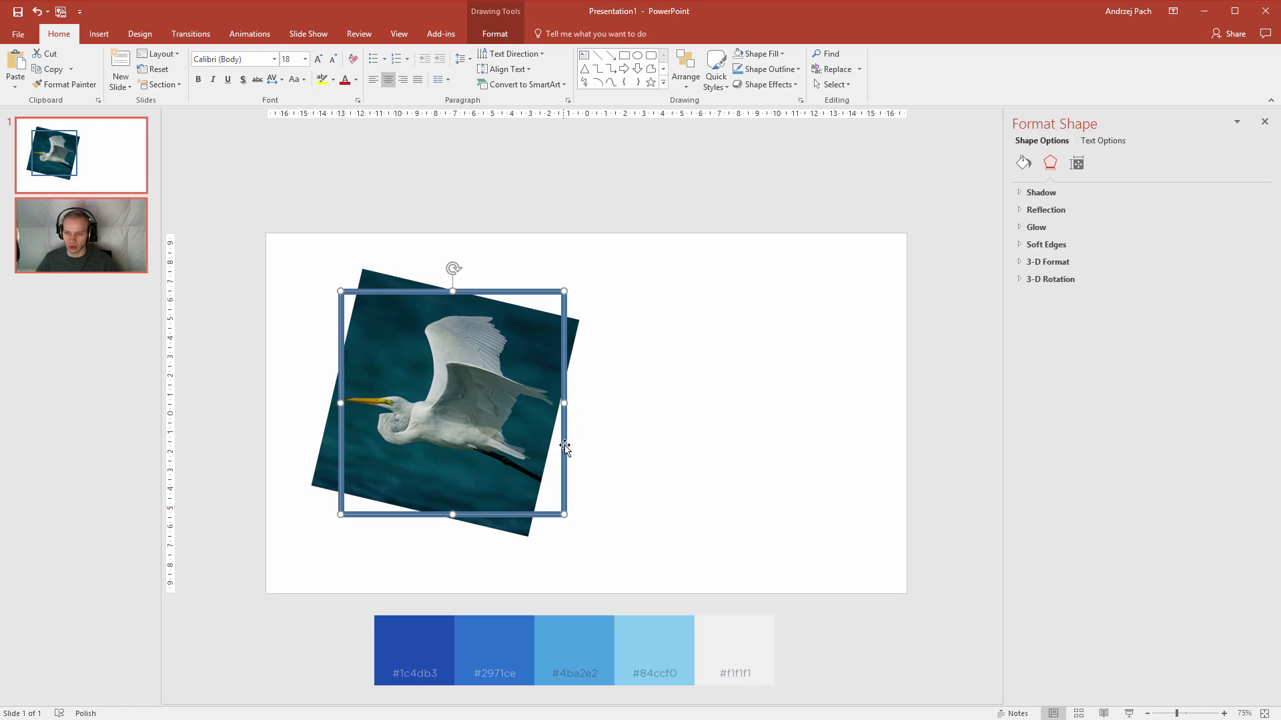
click(495, 33)
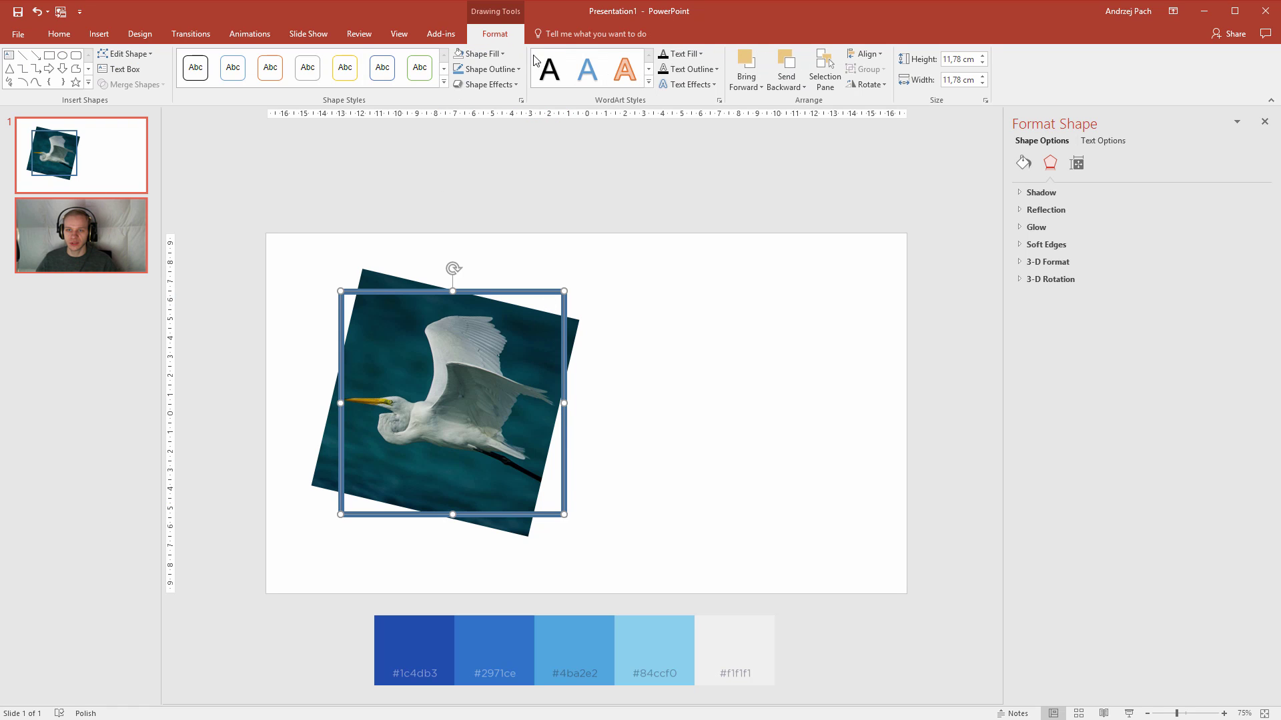
click(490, 69)
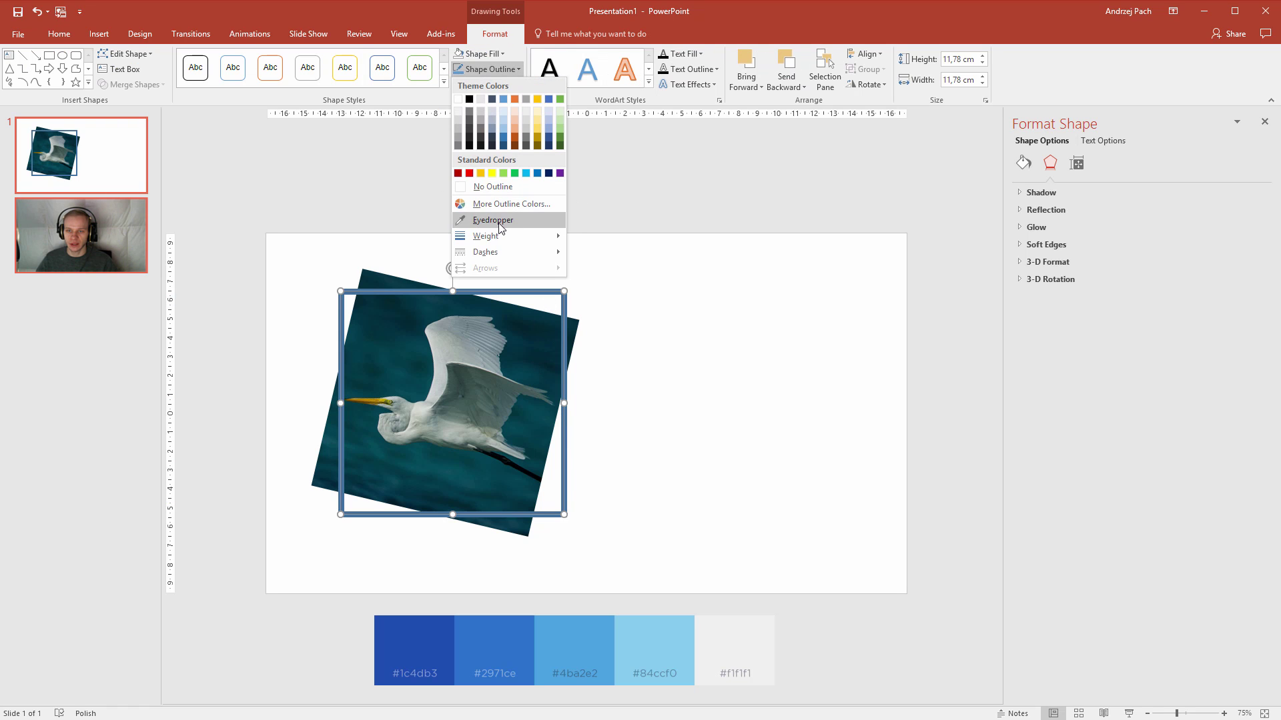
click(499, 227)
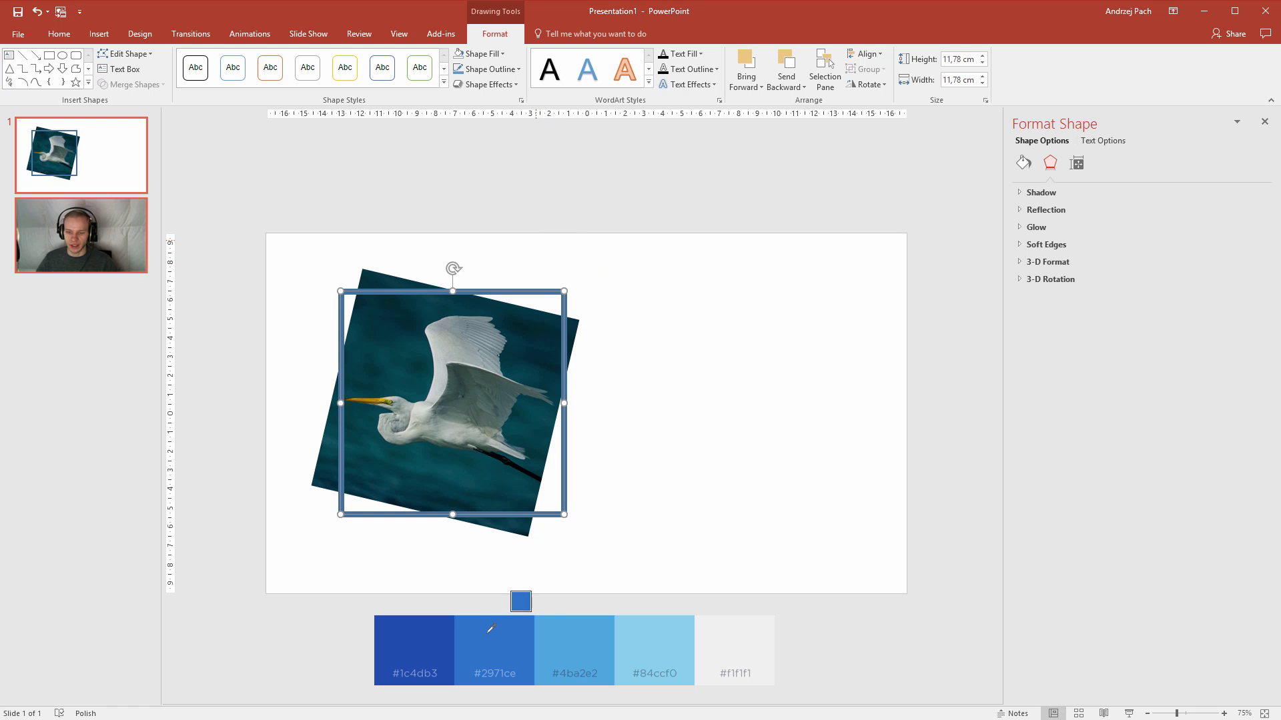
click(576, 639)
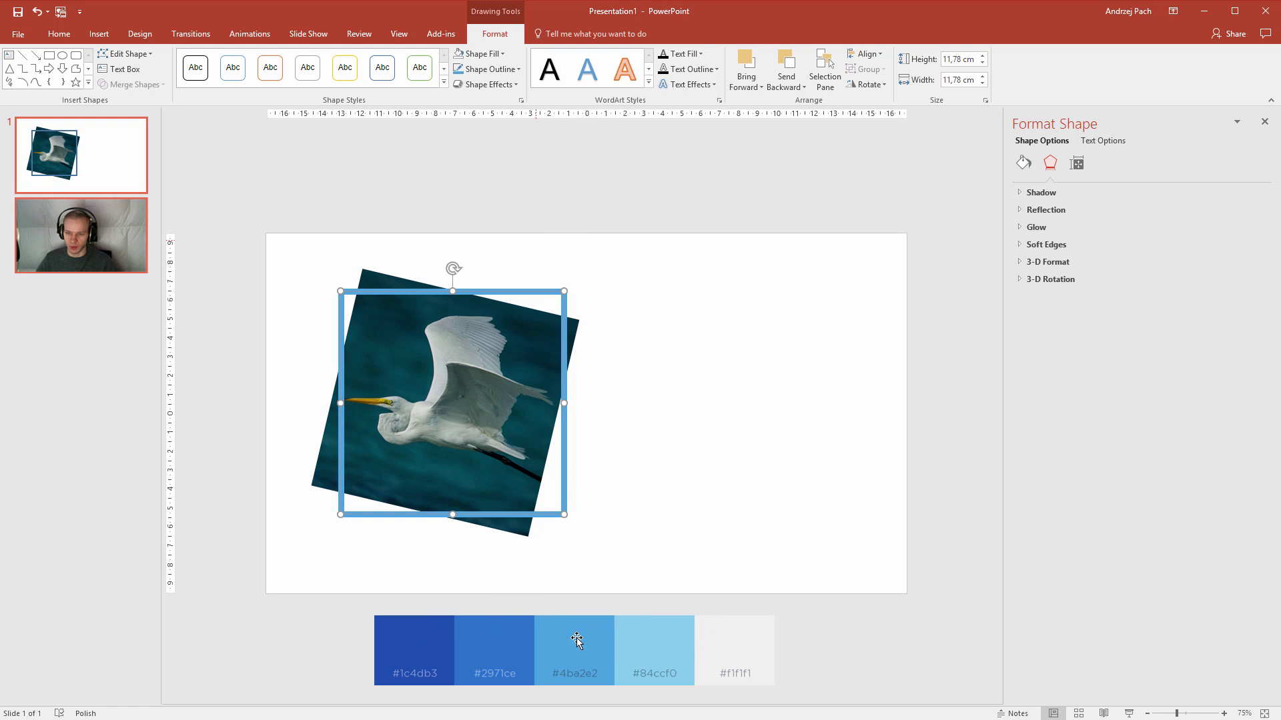
drag(561, 482, 558, 487)
click(645, 482)
Send the square frame to back so it sits behind the egret photo.
right_click(559, 483)
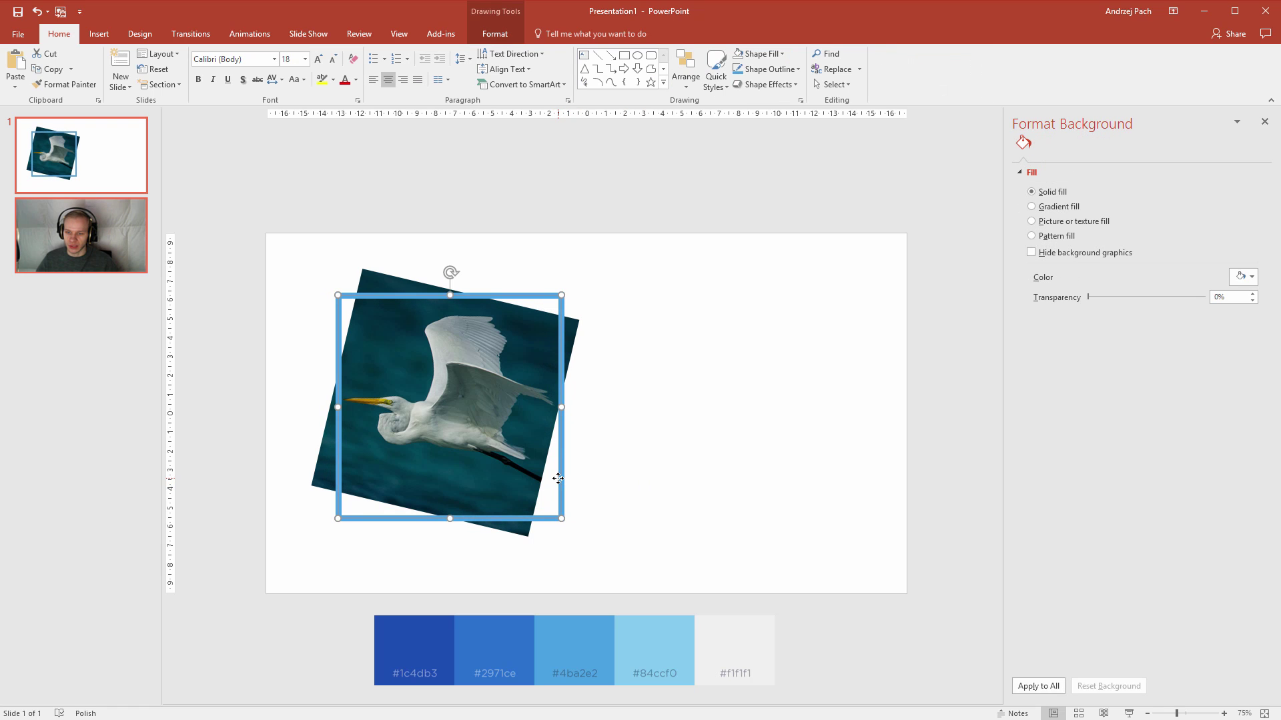
click(700, 368)
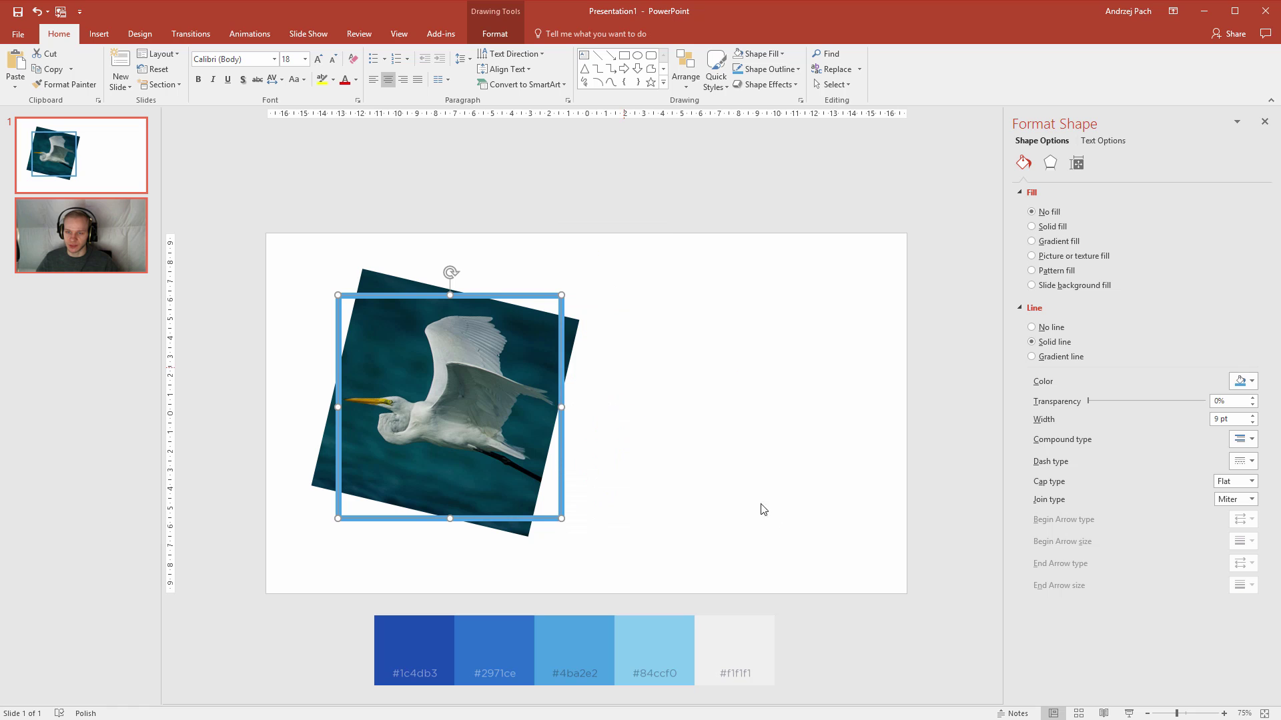
click(788, 533)
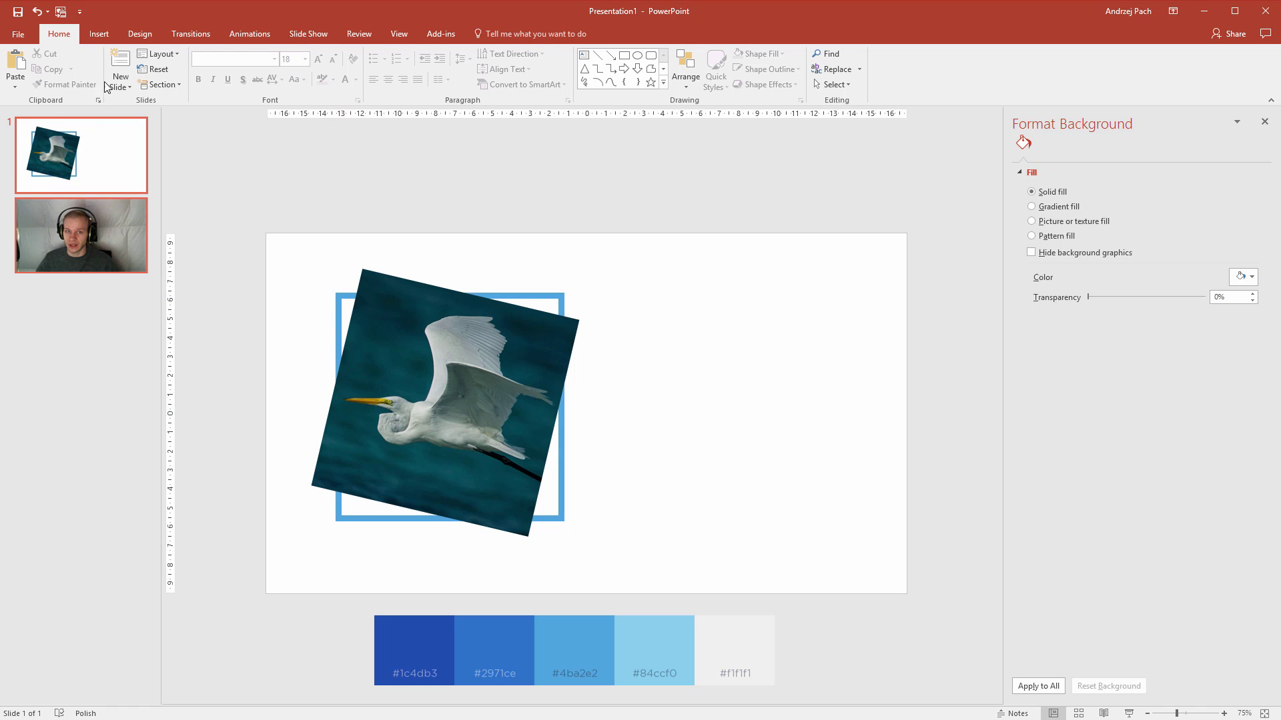
Draw a Half Frame shape over the photo's upper-left corner and nudge it into place.
click(99, 34)
click(227, 70)
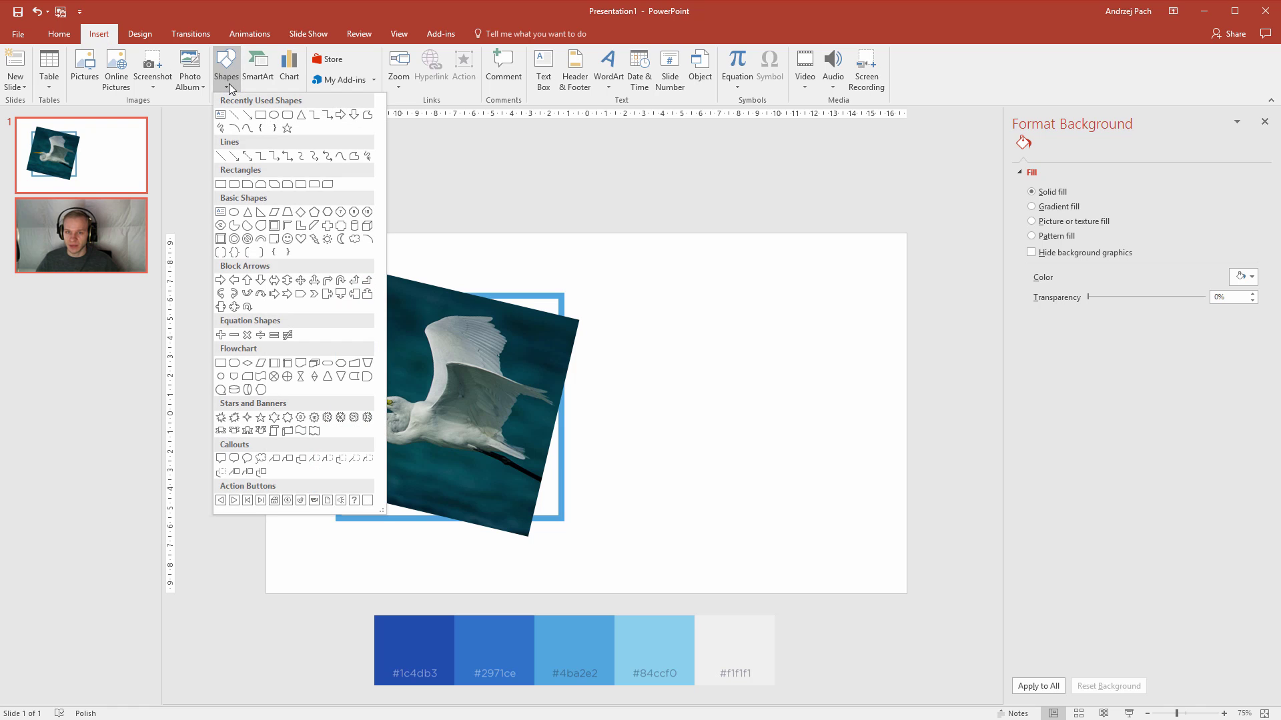
click(287, 227)
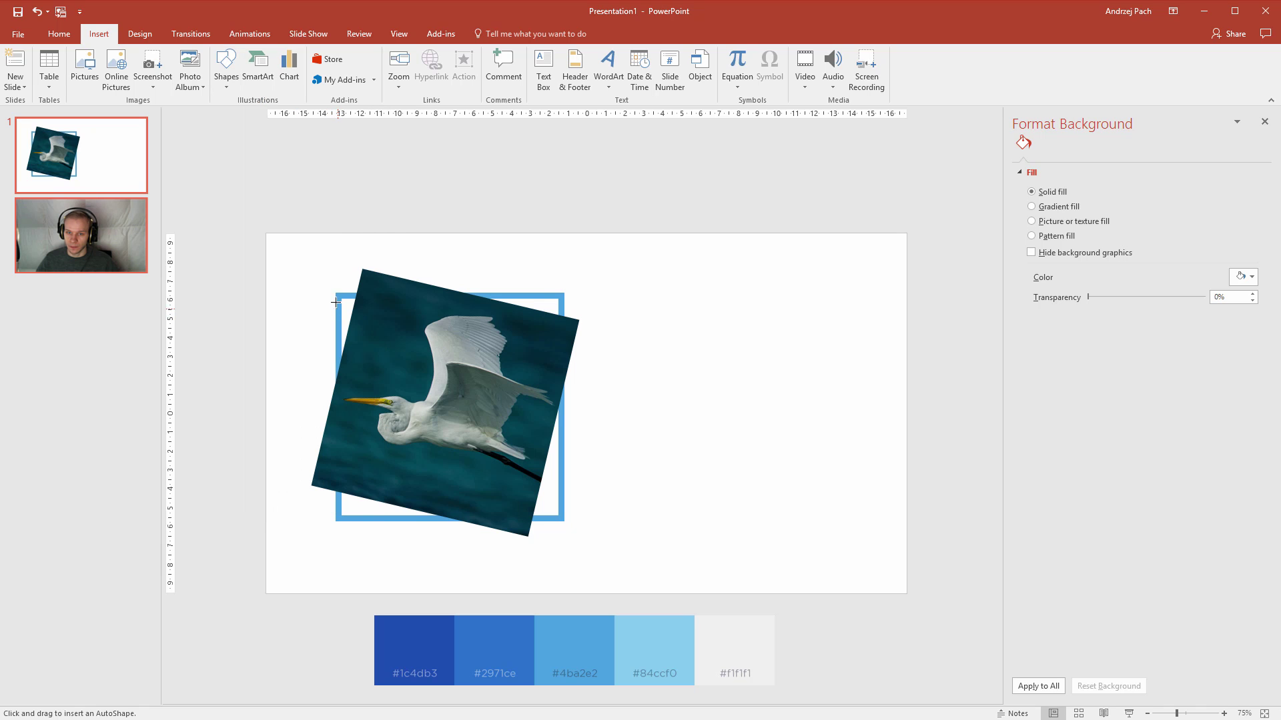
mouse_move(335, 301)
mouse_down()
mouse_move(403, 371)
mouse_move(591, 496)
mouse_move(554, 461)
mouse_up()
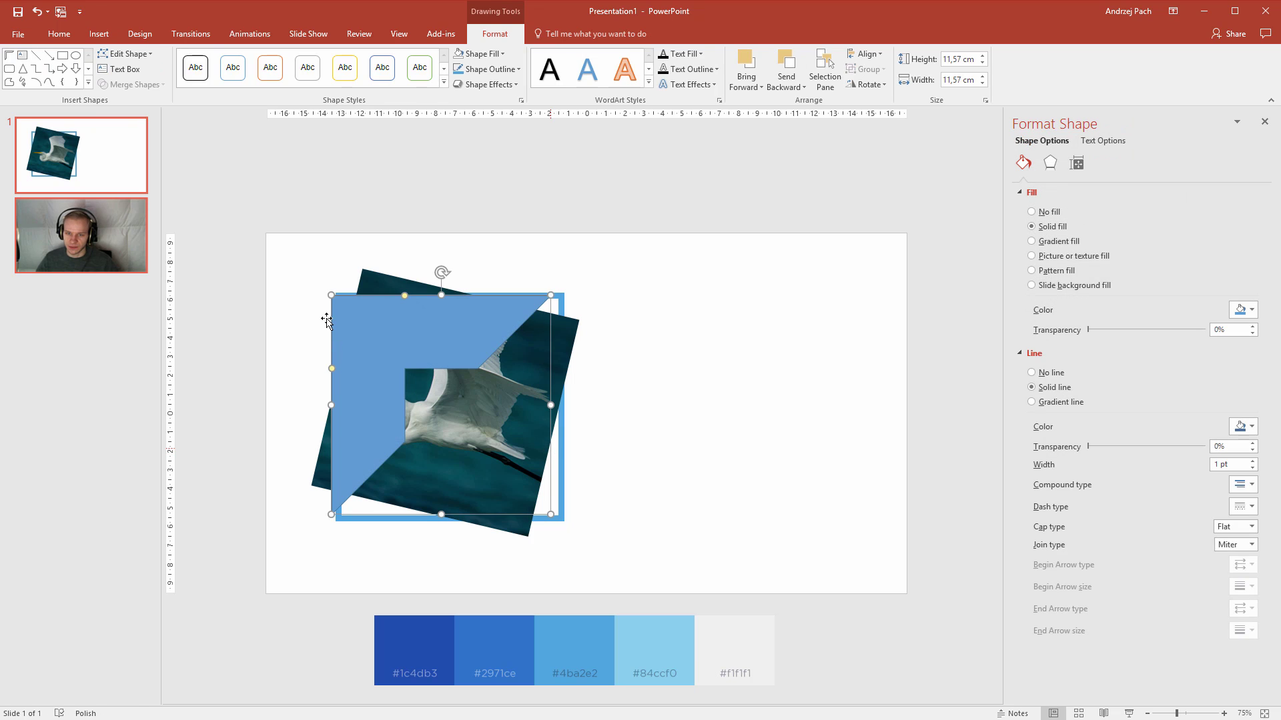
scroll(309, 286, up, 10)
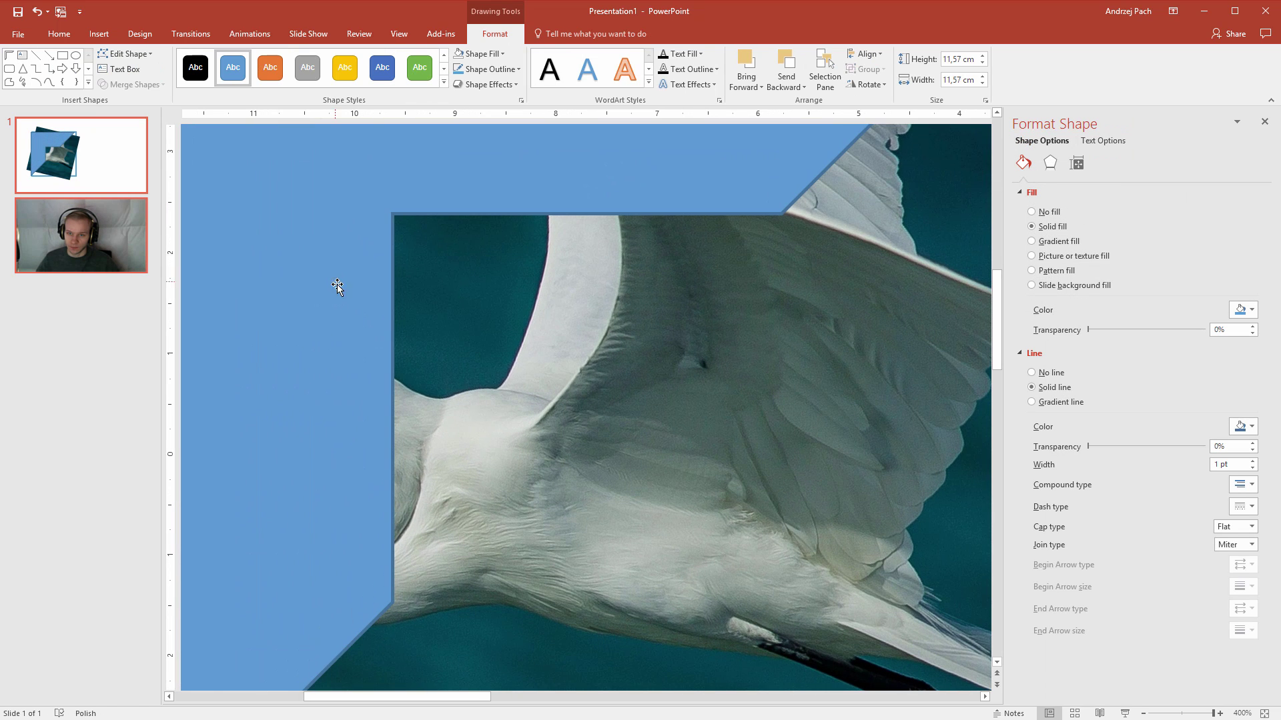
scroll(380, 331, up, 3)
scroll(427, 374, up, 3)
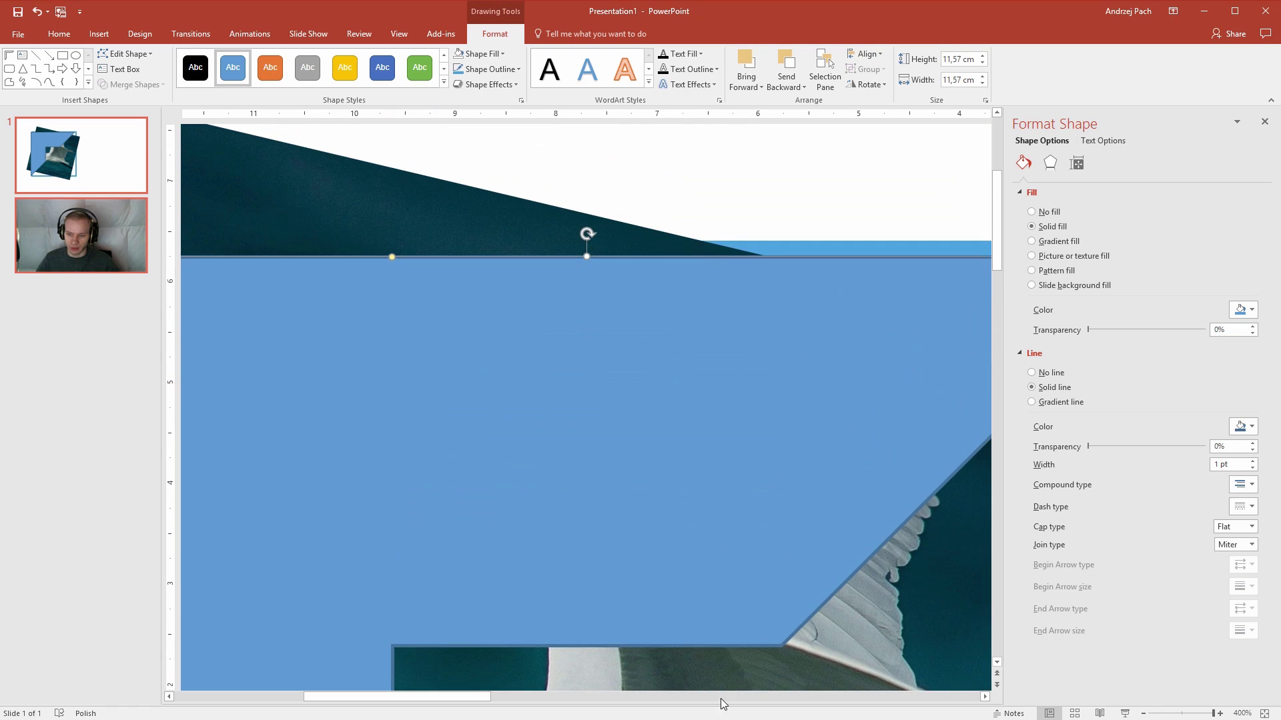
drag(720, 699, 276, 687)
drag(538, 269, 561, 257)
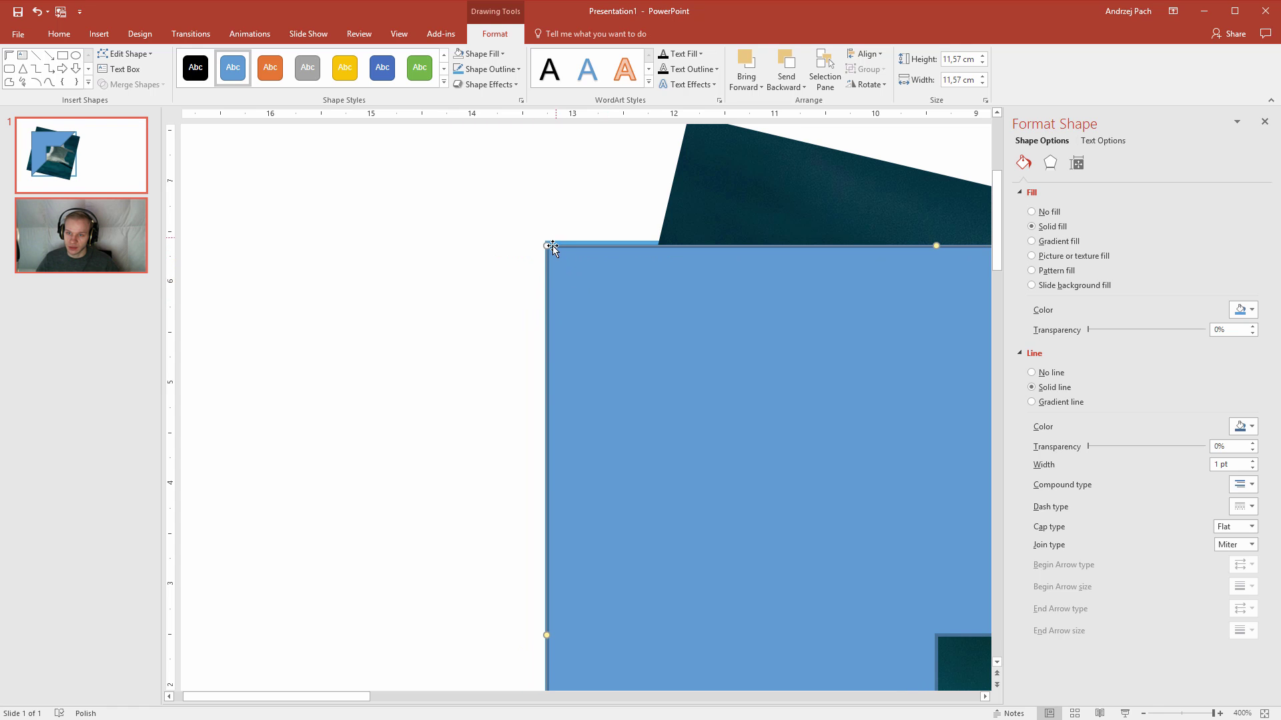
Remove the half frame's outline and fill it orange.
click(480, 69)
click(516, 214)
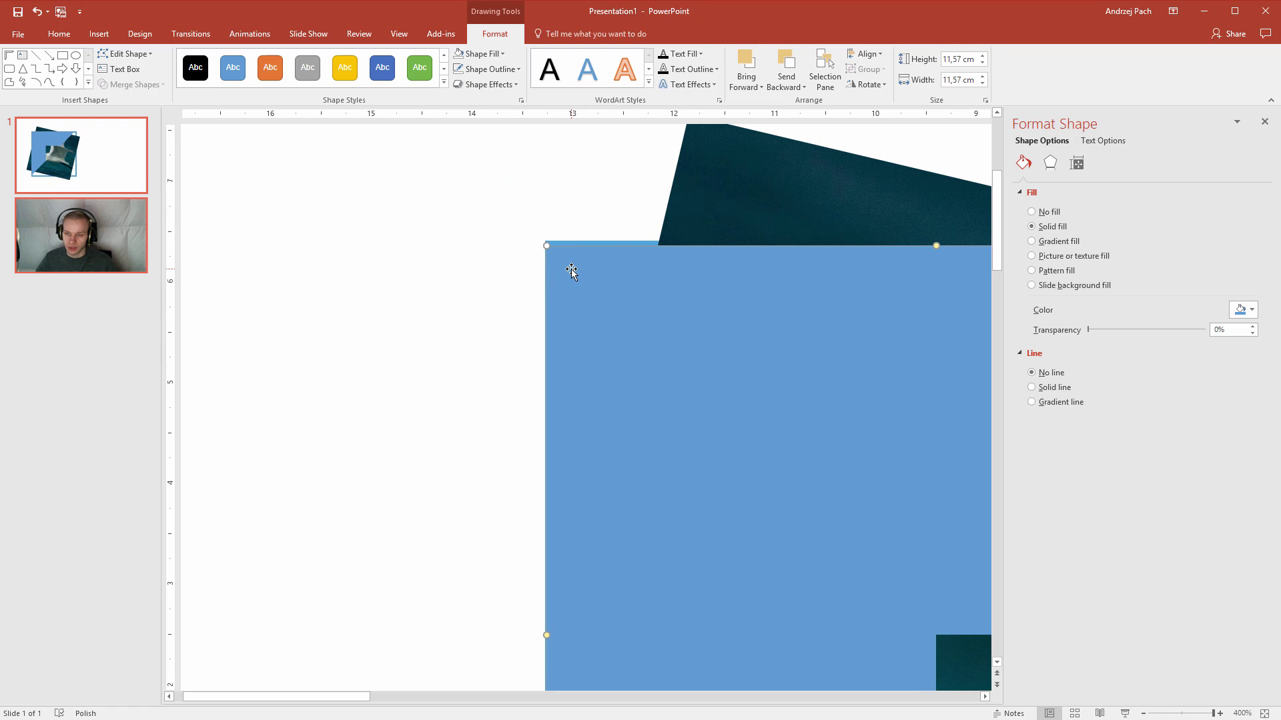
click(494, 56)
click(515, 85)
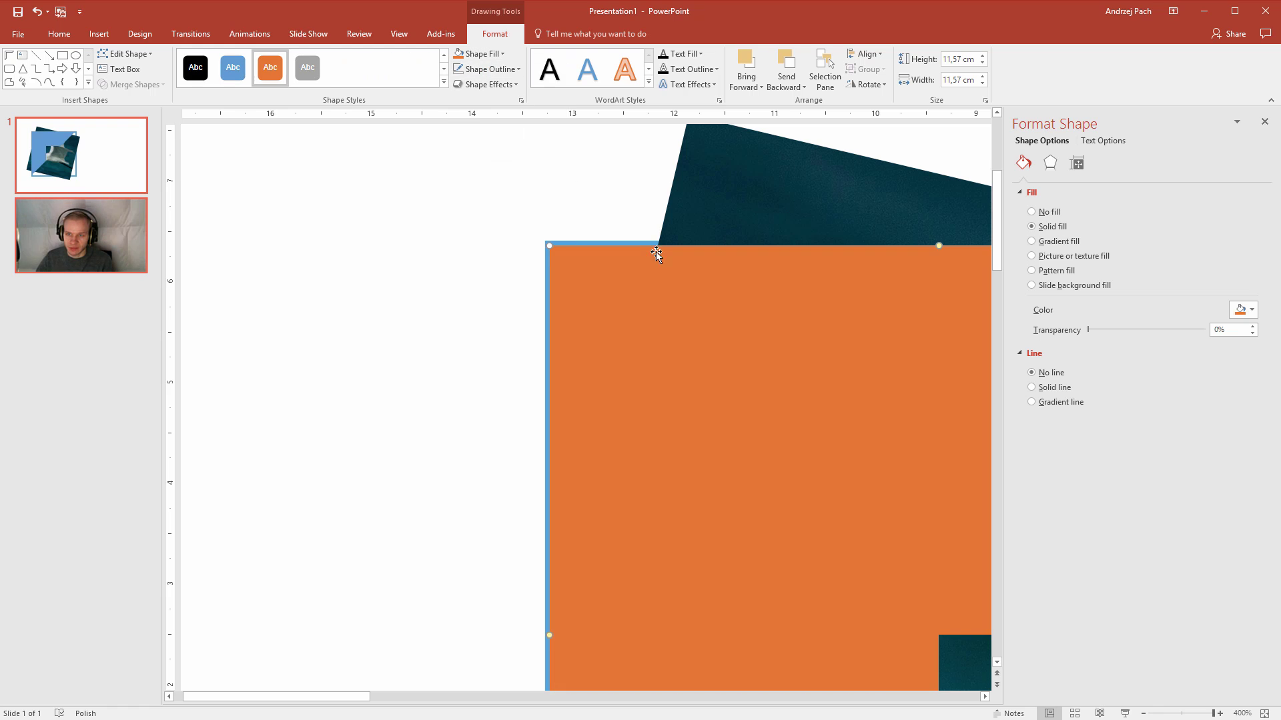
key(ctrl+Up)
key(ctrl+Up)
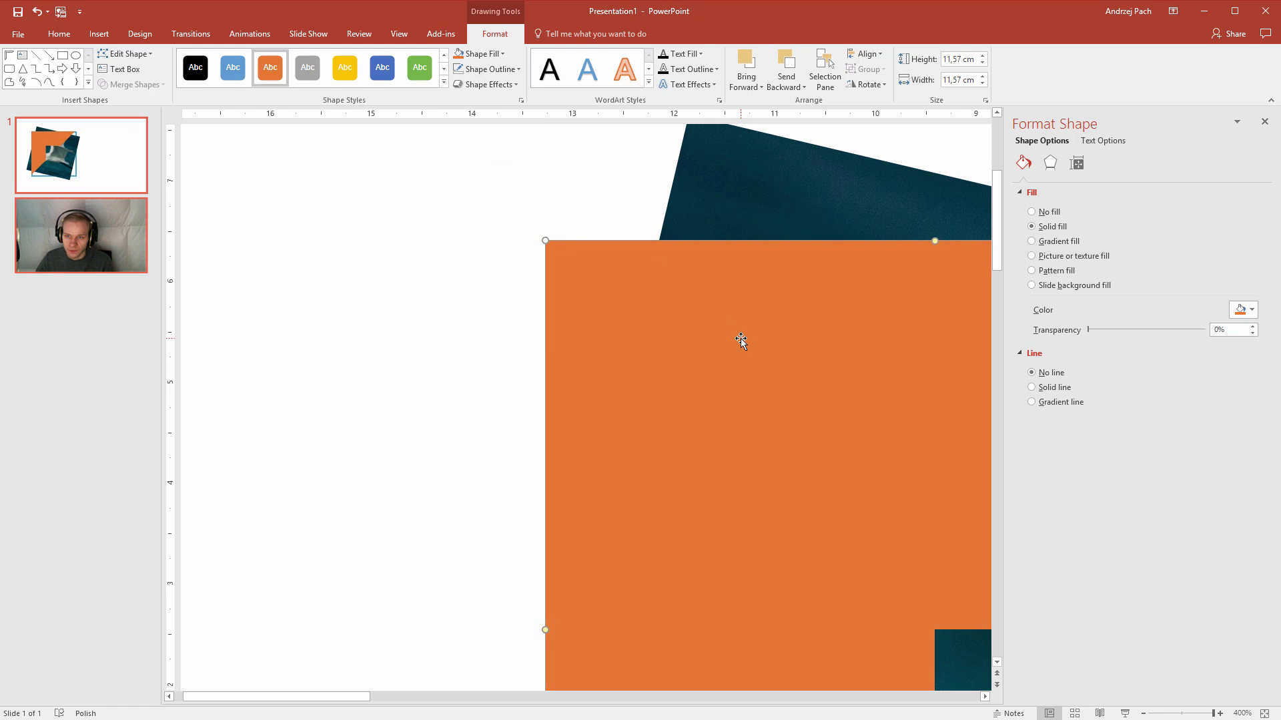
Move the orange half frame onto the blue frame's corner and thin it into a narrow bracket.
click(478, 329)
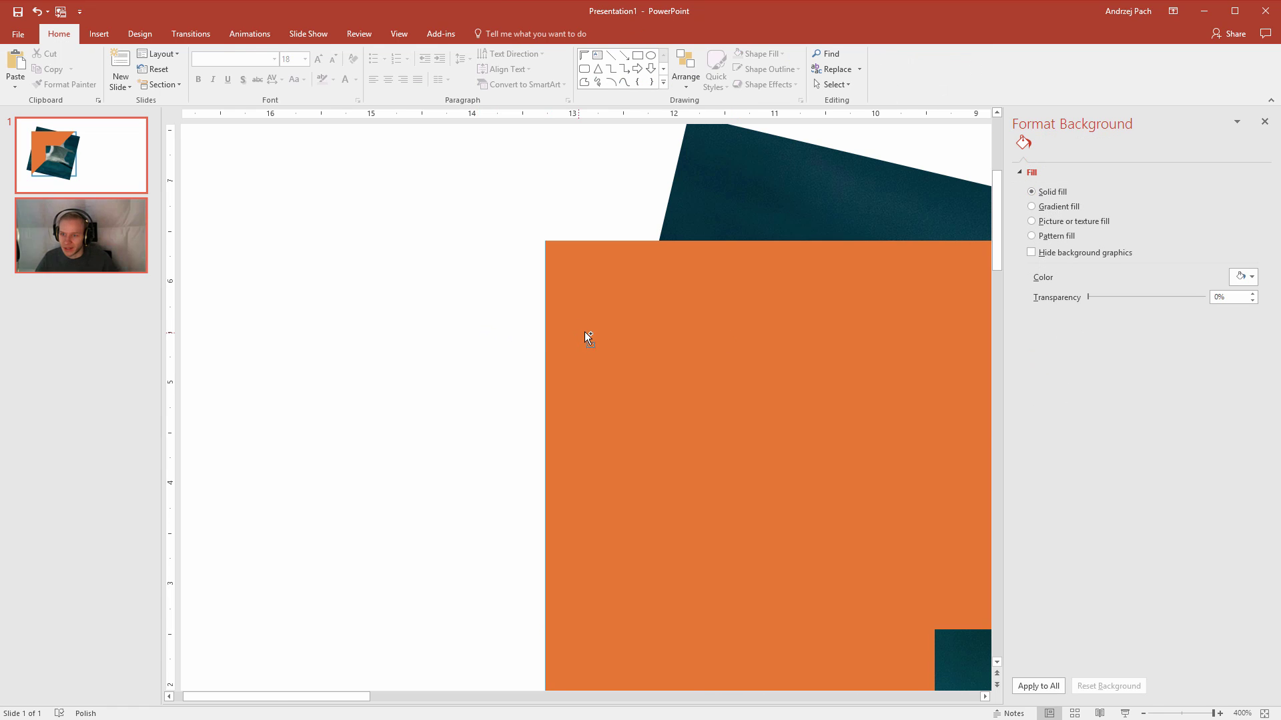
scroll(586, 331, down, 3)
scroll(514, 303, down, 3)
click(503, 293)
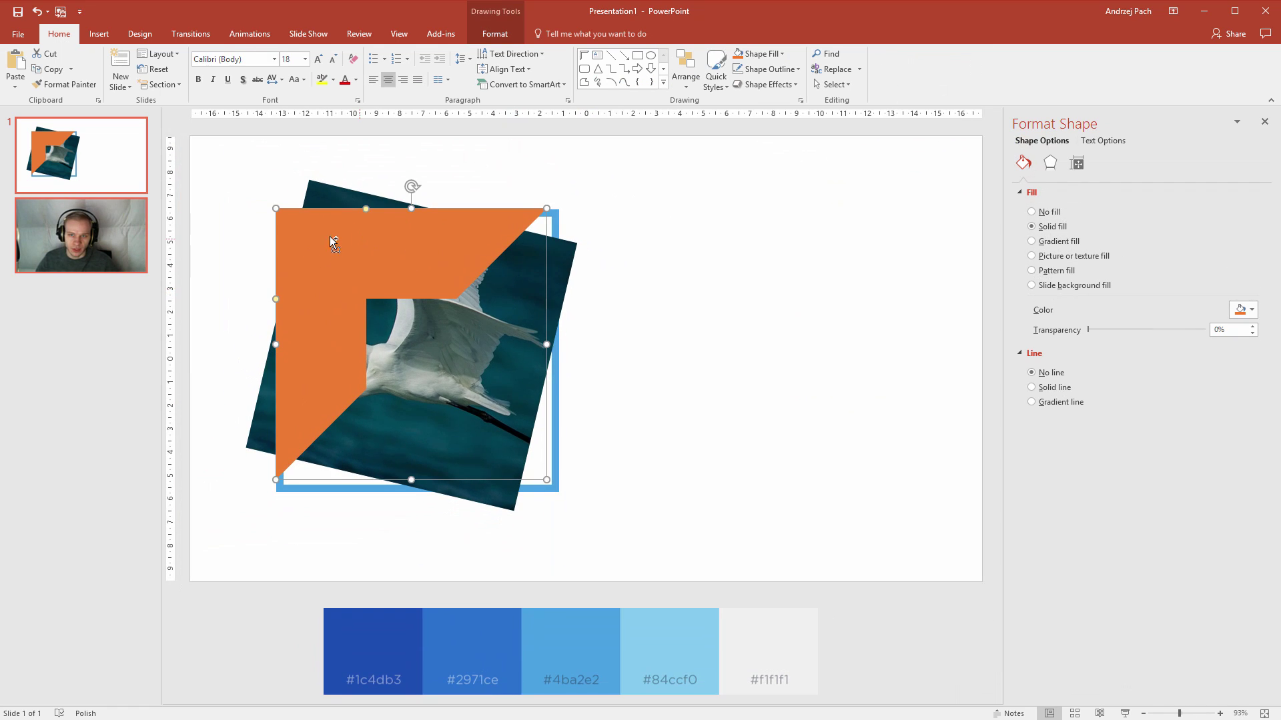
scroll(353, 234, up, 5)
scroll(414, 258, up, 6)
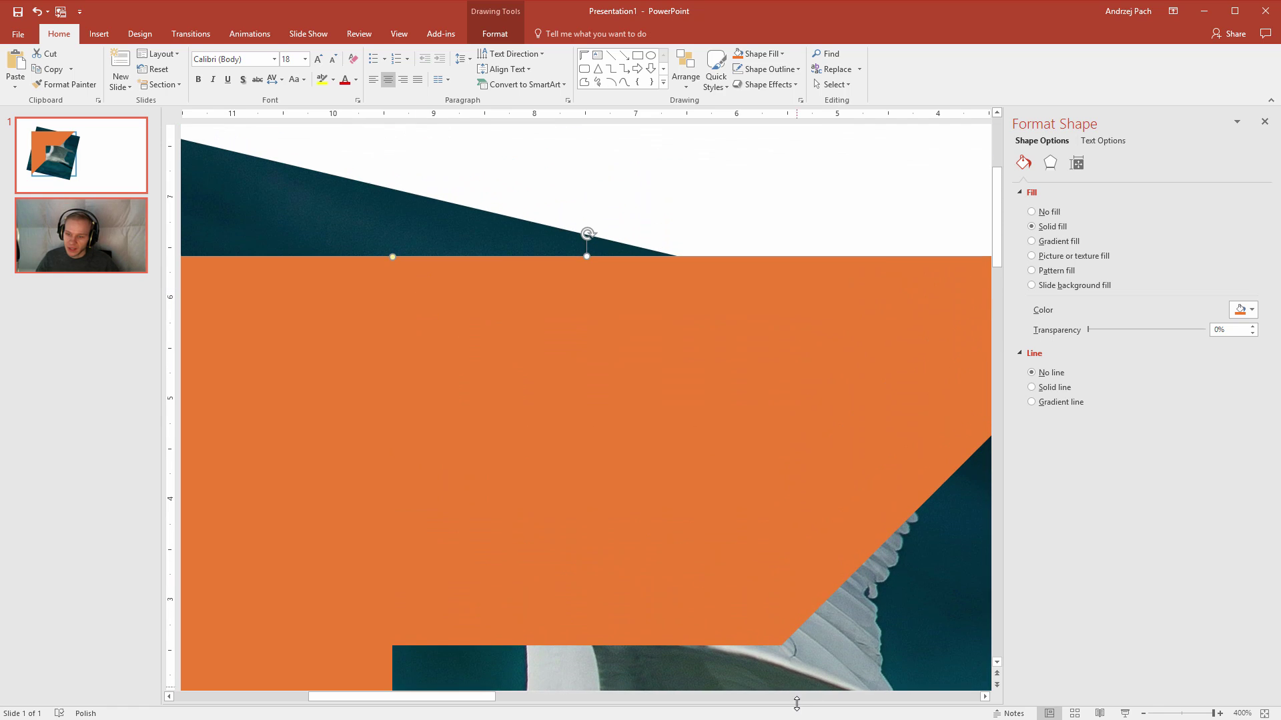
click(750, 700)
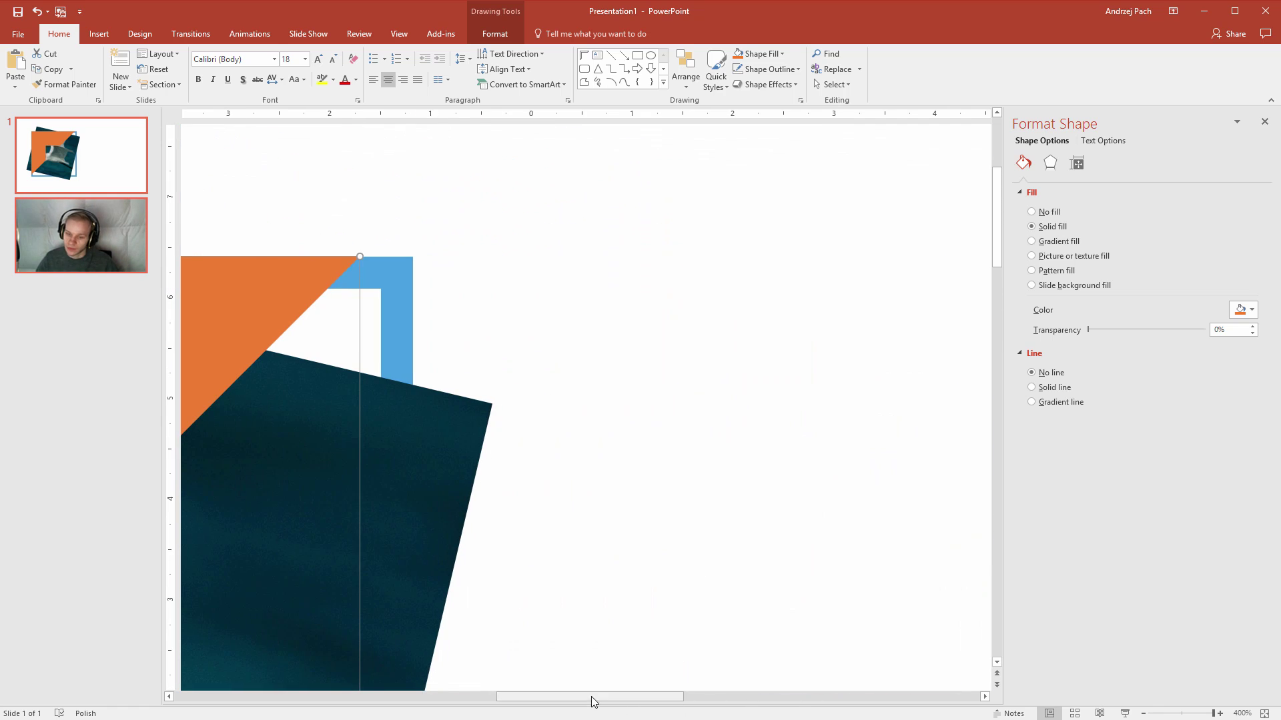
drag(587, 697, 266, 698)
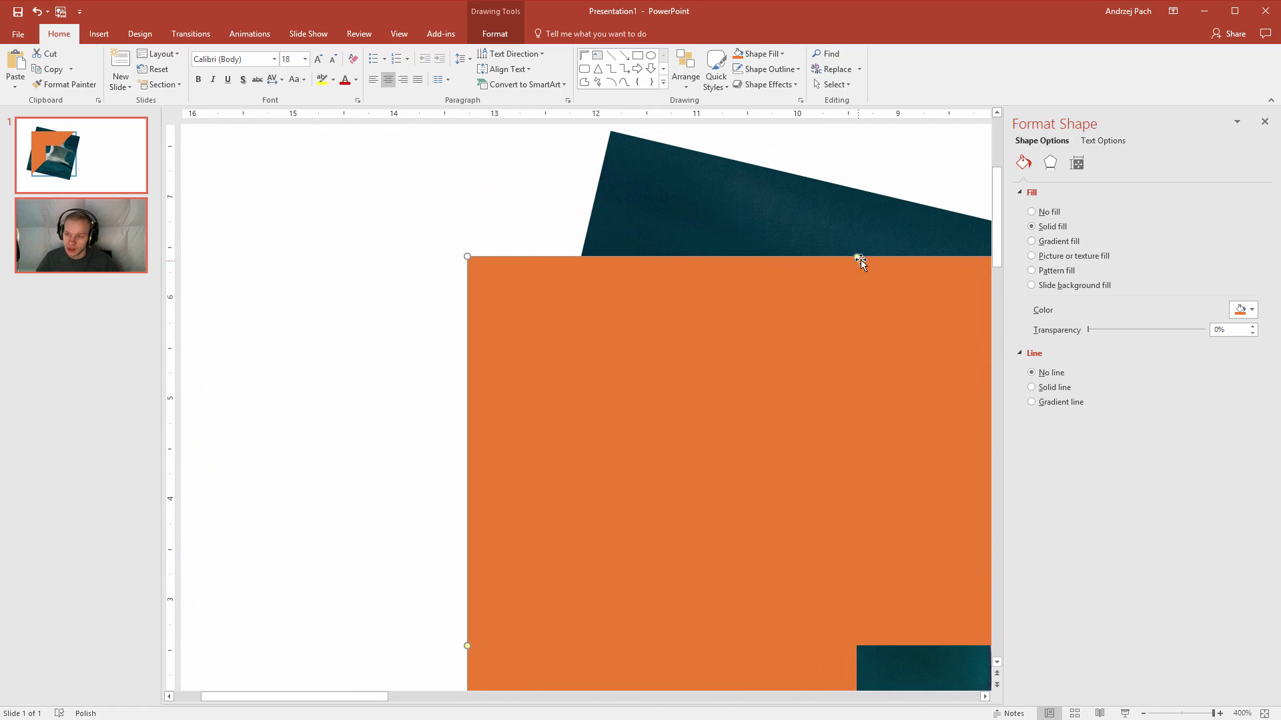
drag(856, 259, 499, 280)
drag(465, 650, 473, 285)
scroll(574, 339, down, 5)
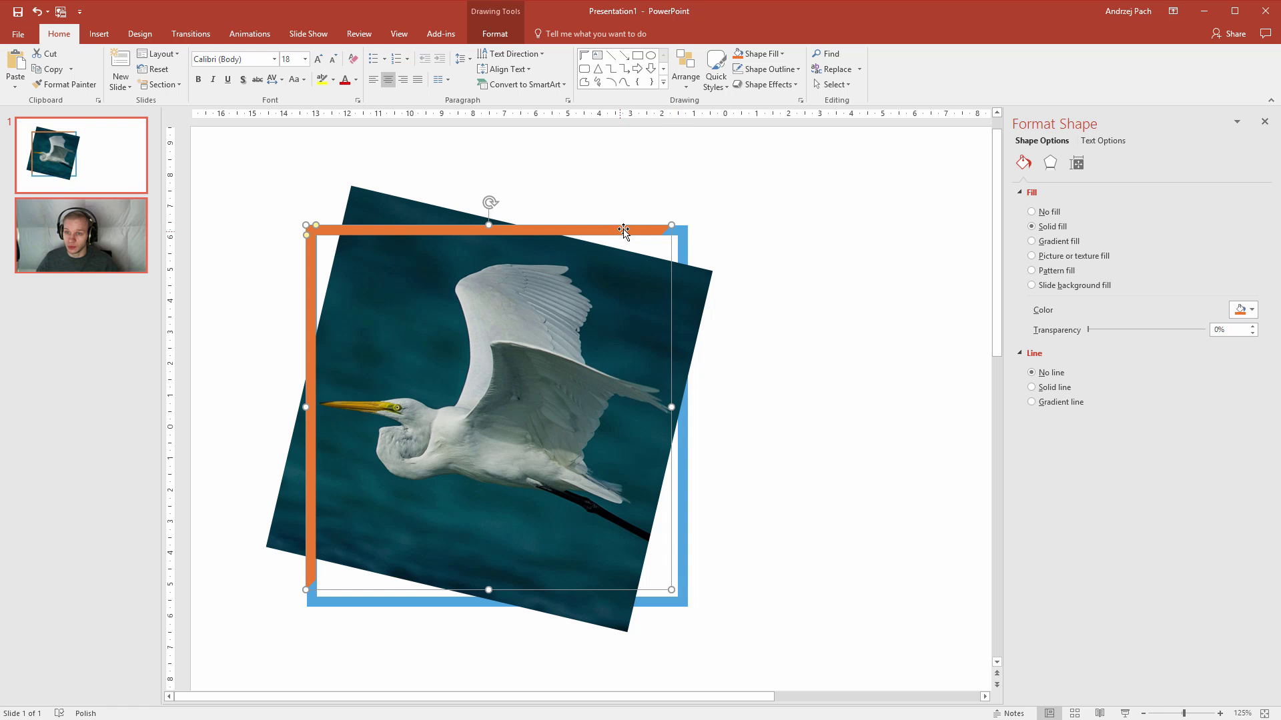
Apply the blue recent colour to the selected frame's fill.
click(515, 41)
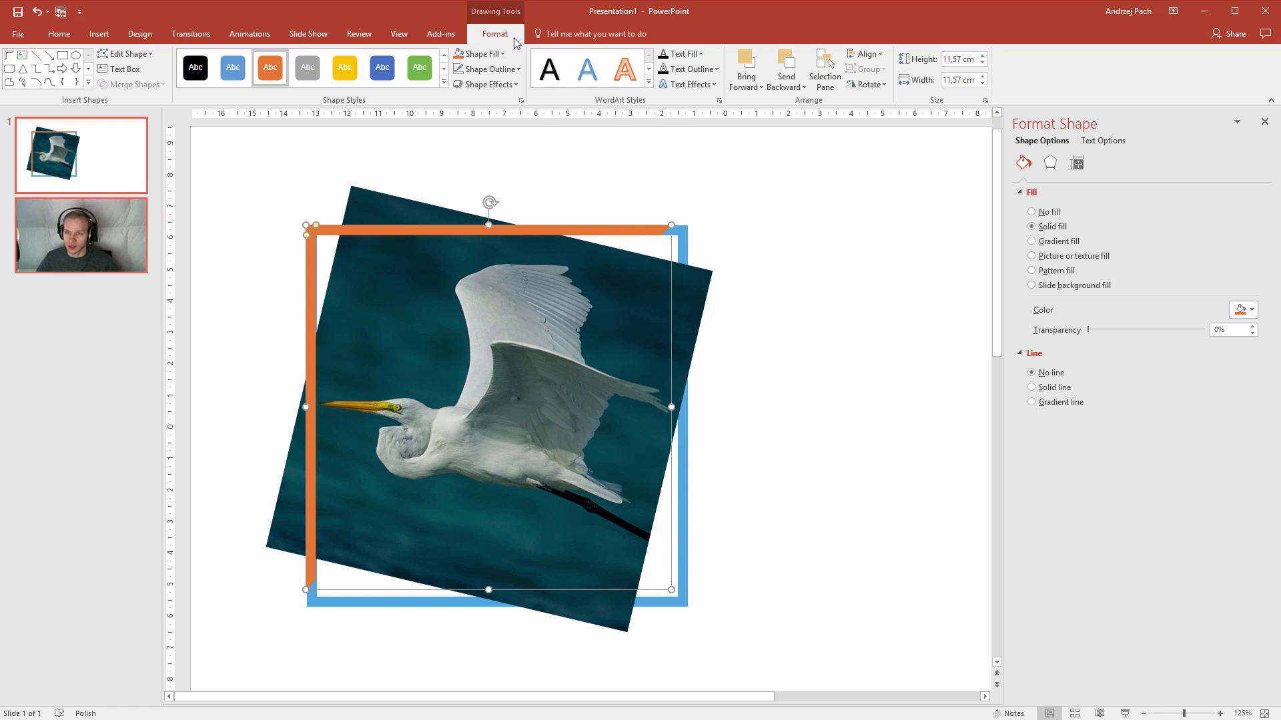
click(497, 54)
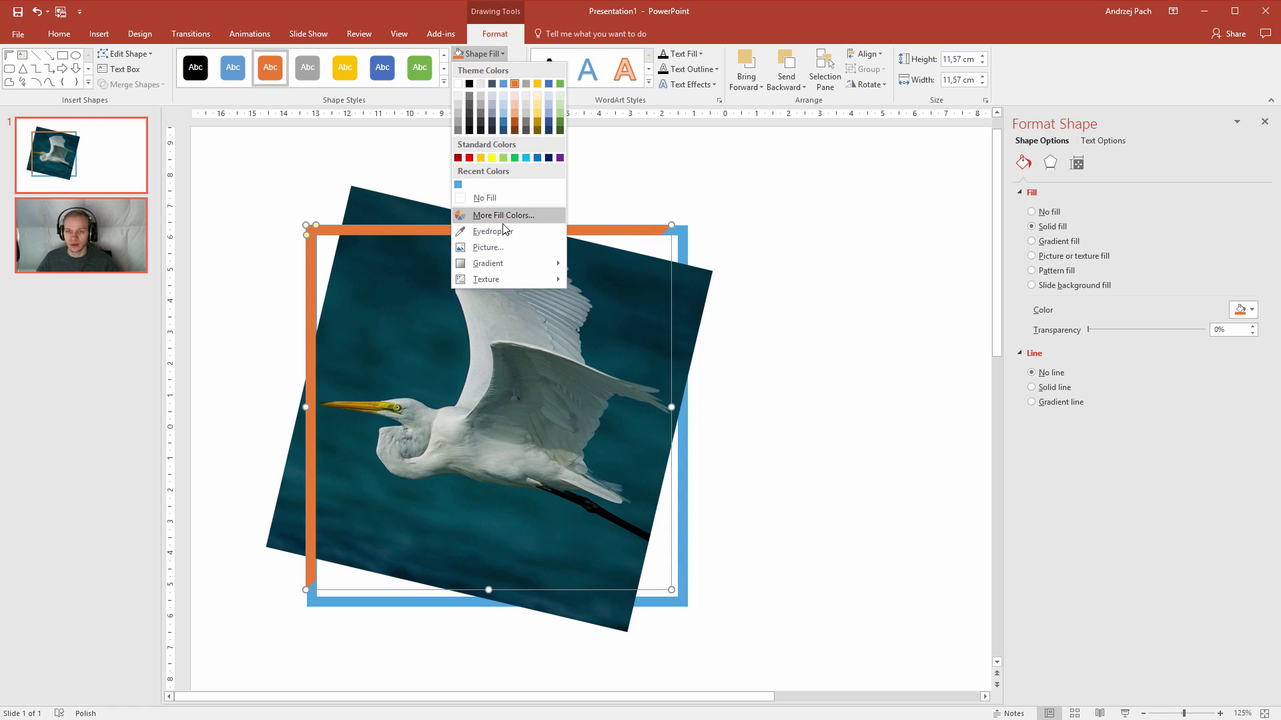
click(458, 186)
click(835, 398)
Shift the rotated egret photo slightly right behind the frame.
scroll(832, 394, down, 3)
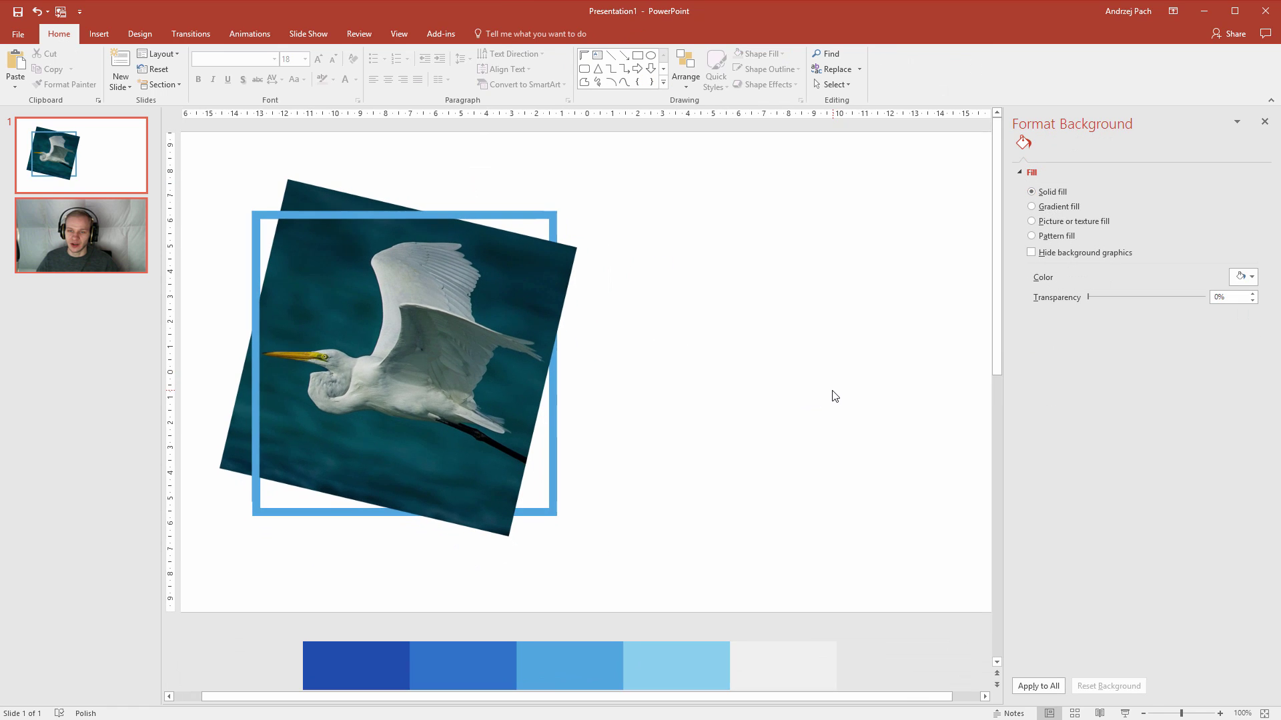
scroll(826, 391, down, 2)
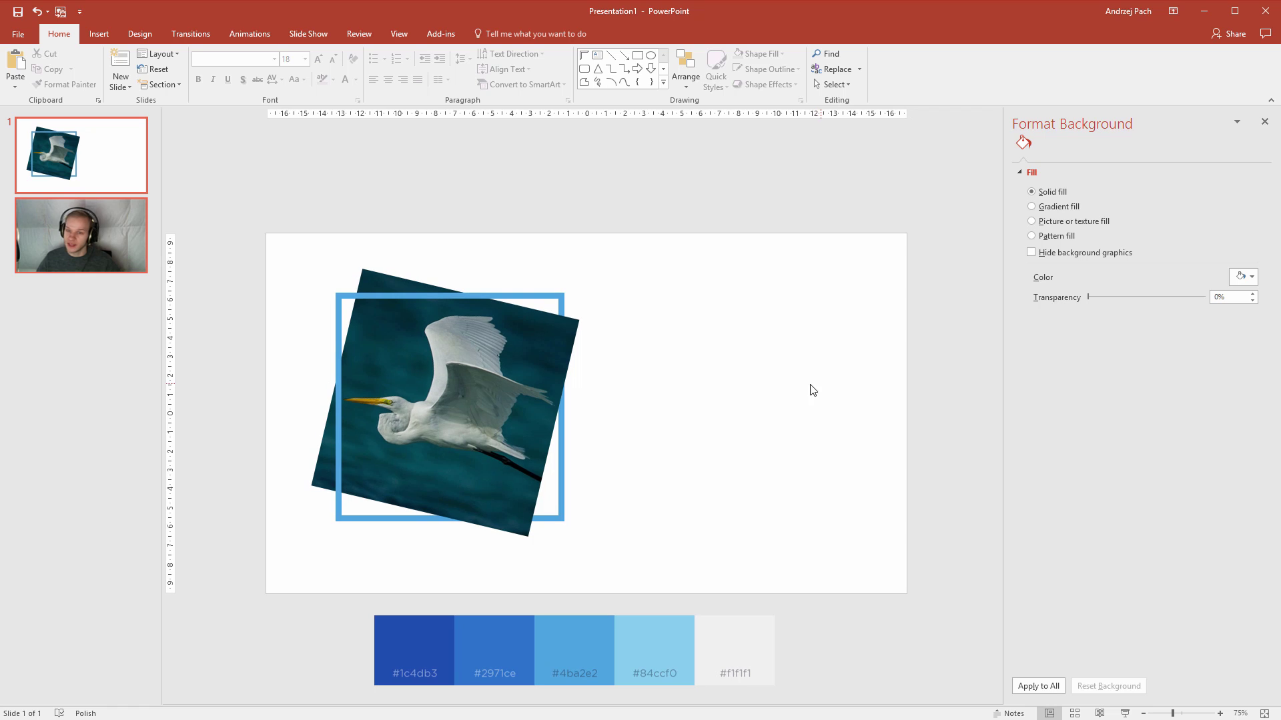
click(397, 273)
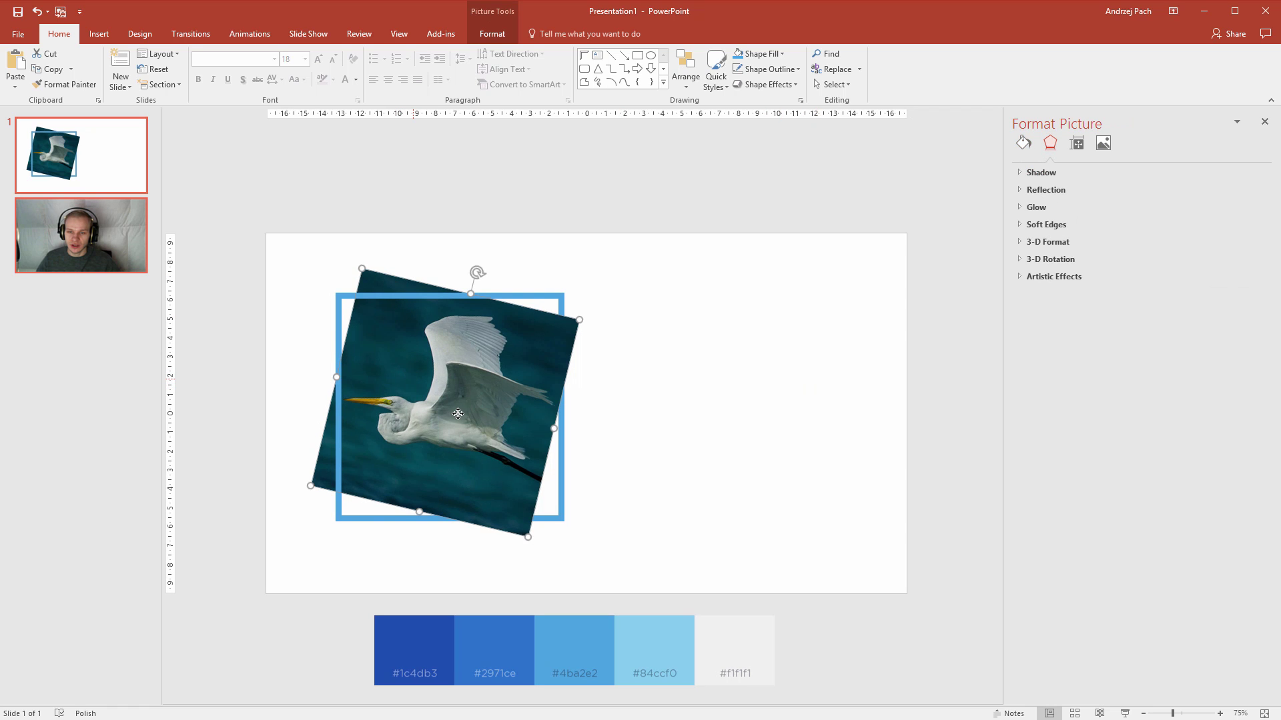
drag(404, 369, 420, 405)
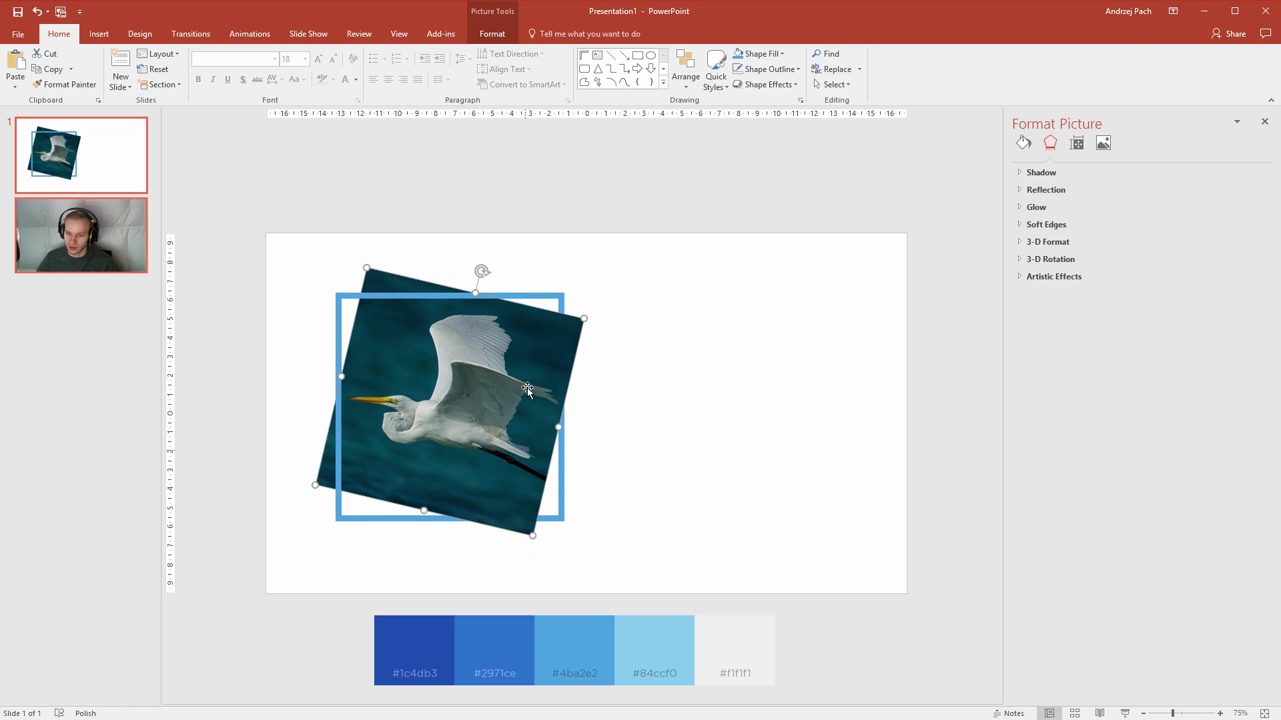
click(663, 457)
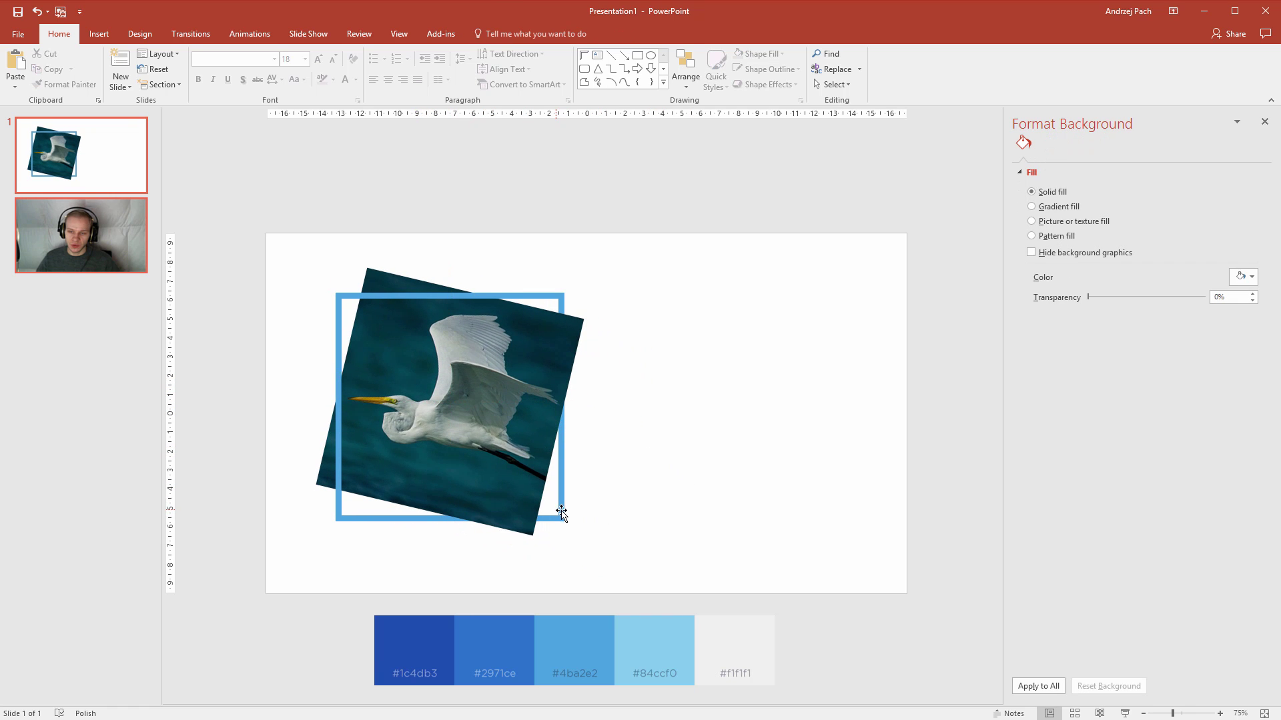
Fill the square frame with light blue eyedropped from the #84ccf0 swatch at about 66% transparency.
mouse_move(563, 513)
mouse_down()
mouse_move(726, 509)
mouse_move(921, 552)
mouse_move(912, 542)
mouse_up()
key(ctrl+z)
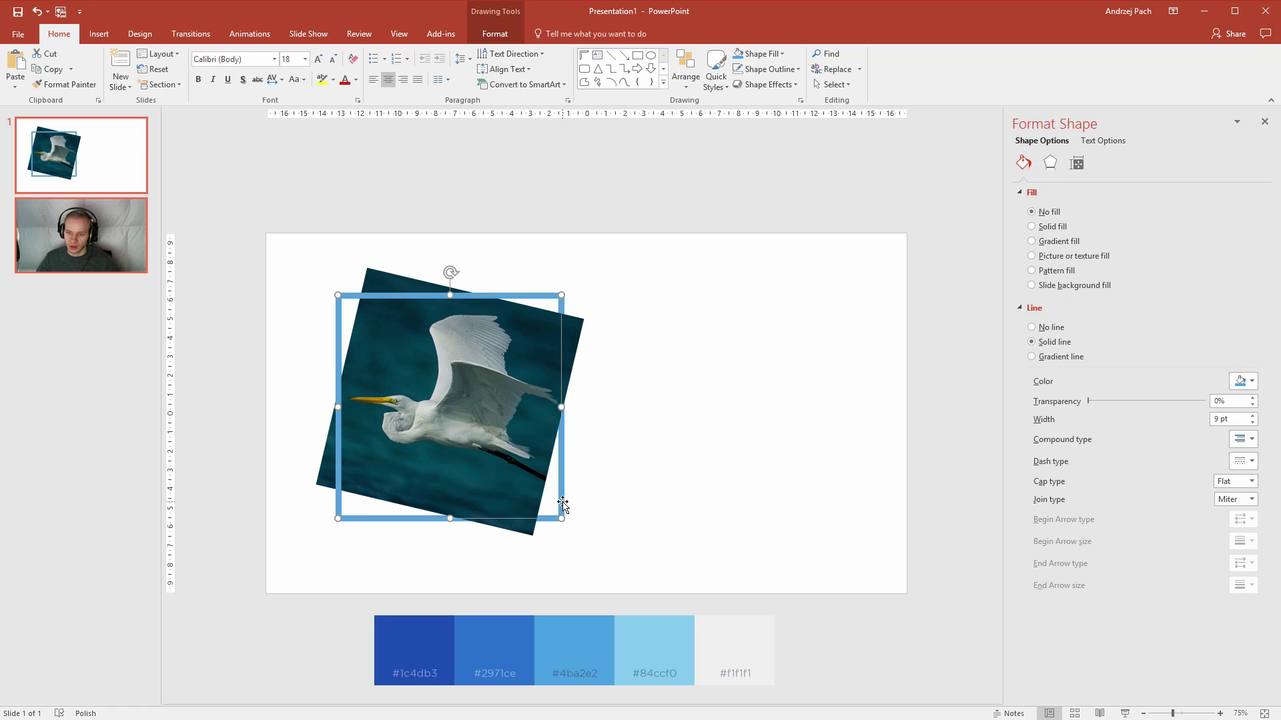
right_click(562, 505)
click(647, 497)
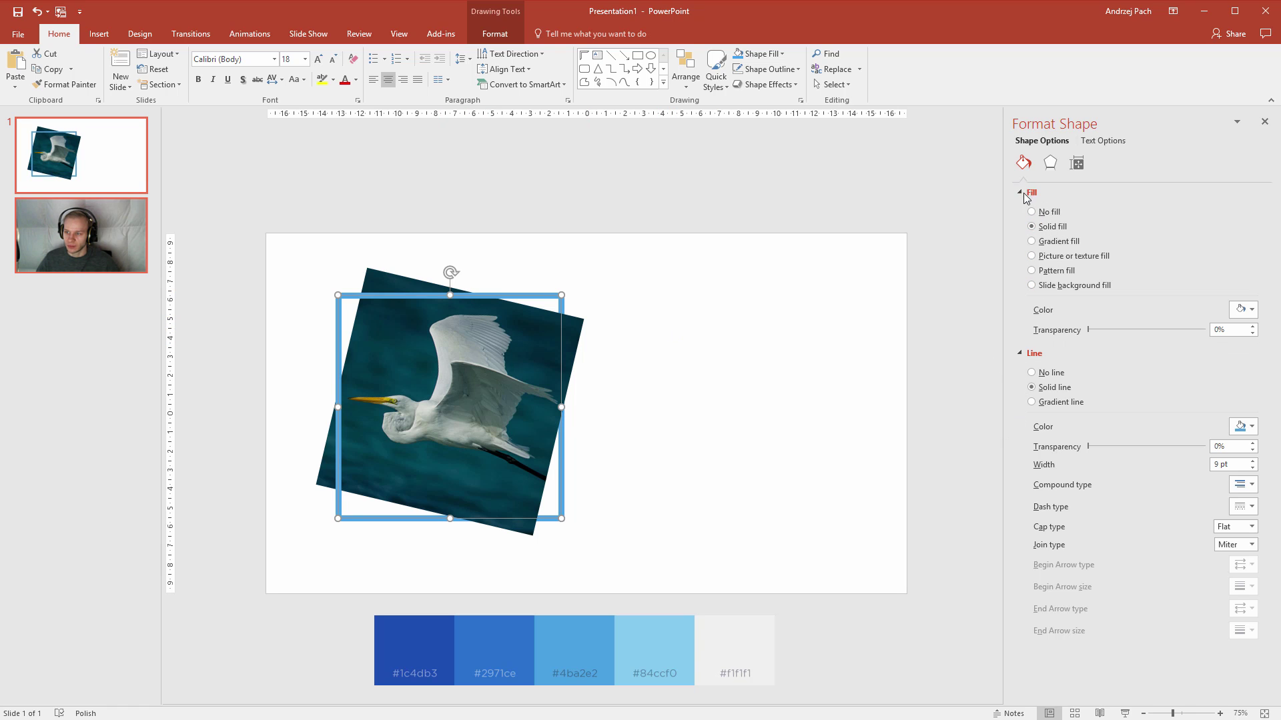
click(1041, 353)
click(1243, 309)
click(1271, 467)
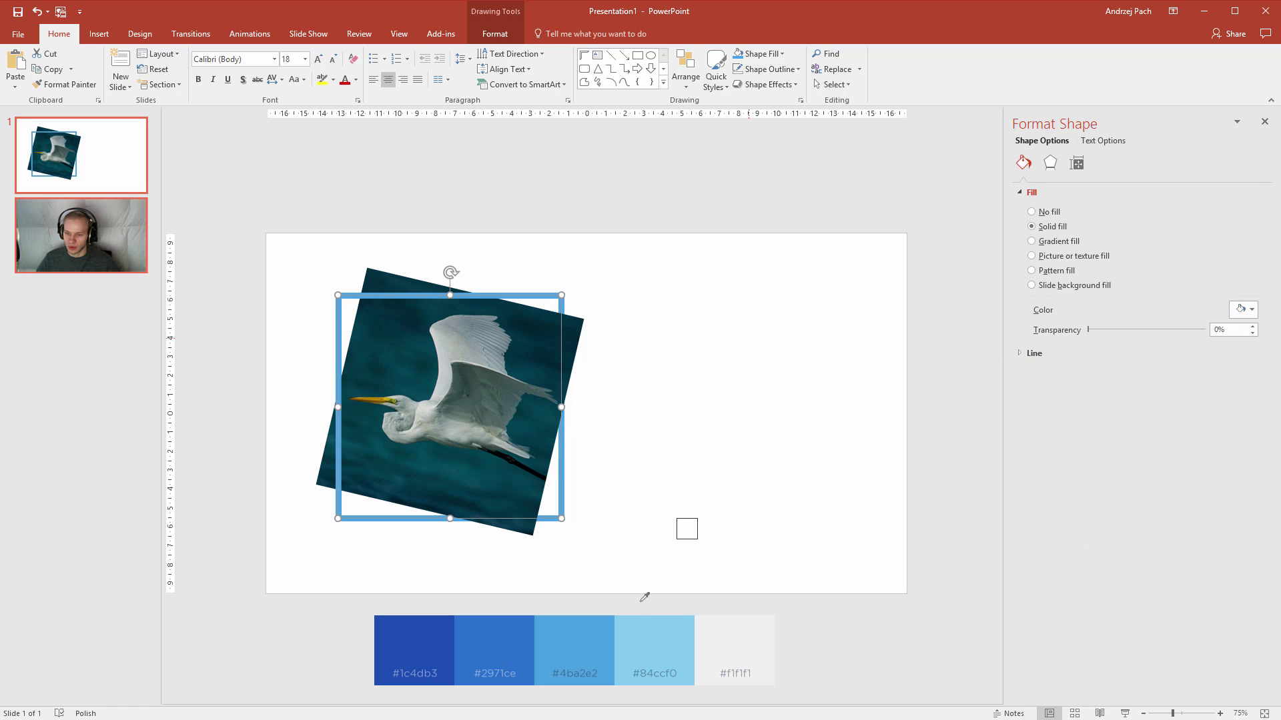
click(647, 634)
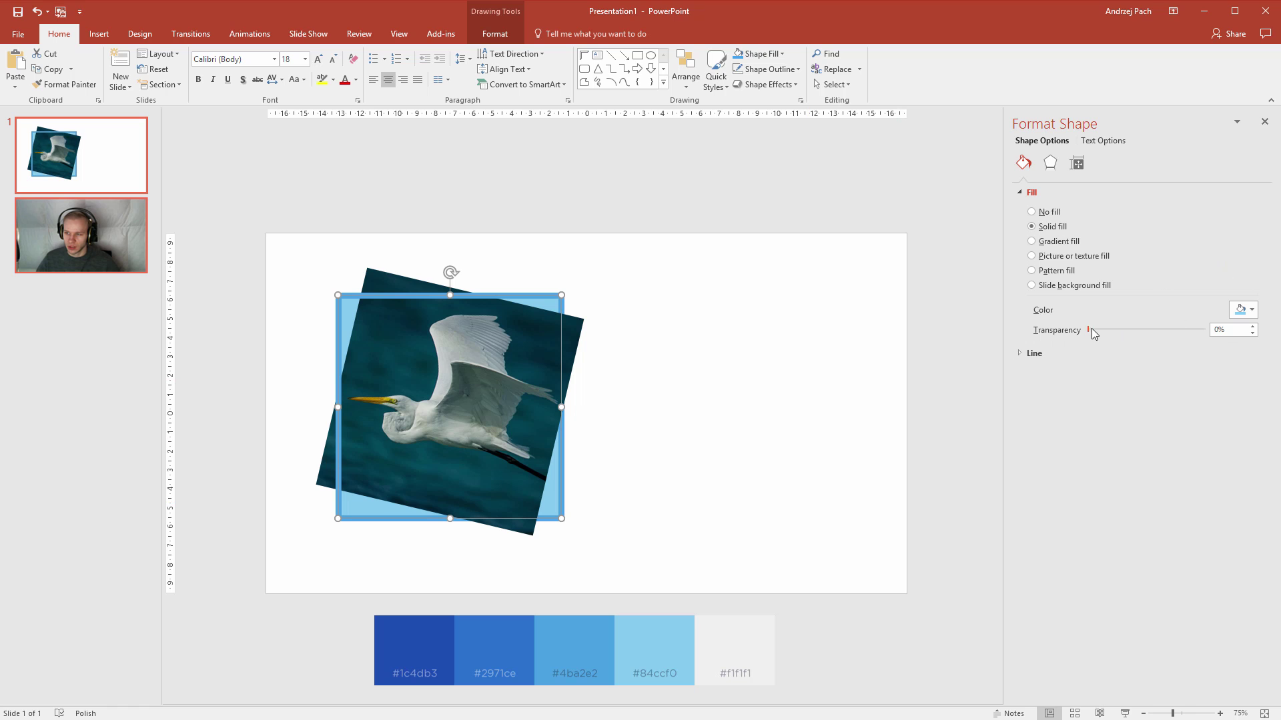
drag(1090, 330, 1174, 331)
click(755, 383)
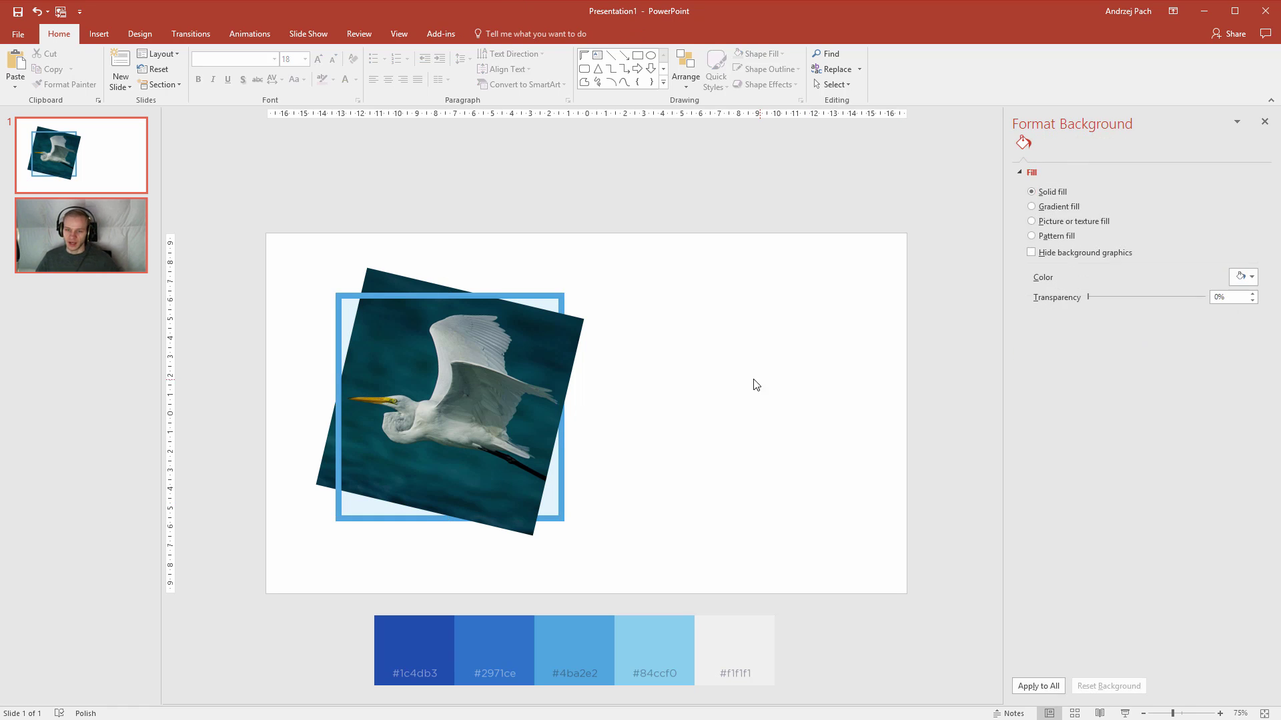
scroll(755, 385, down, 1)
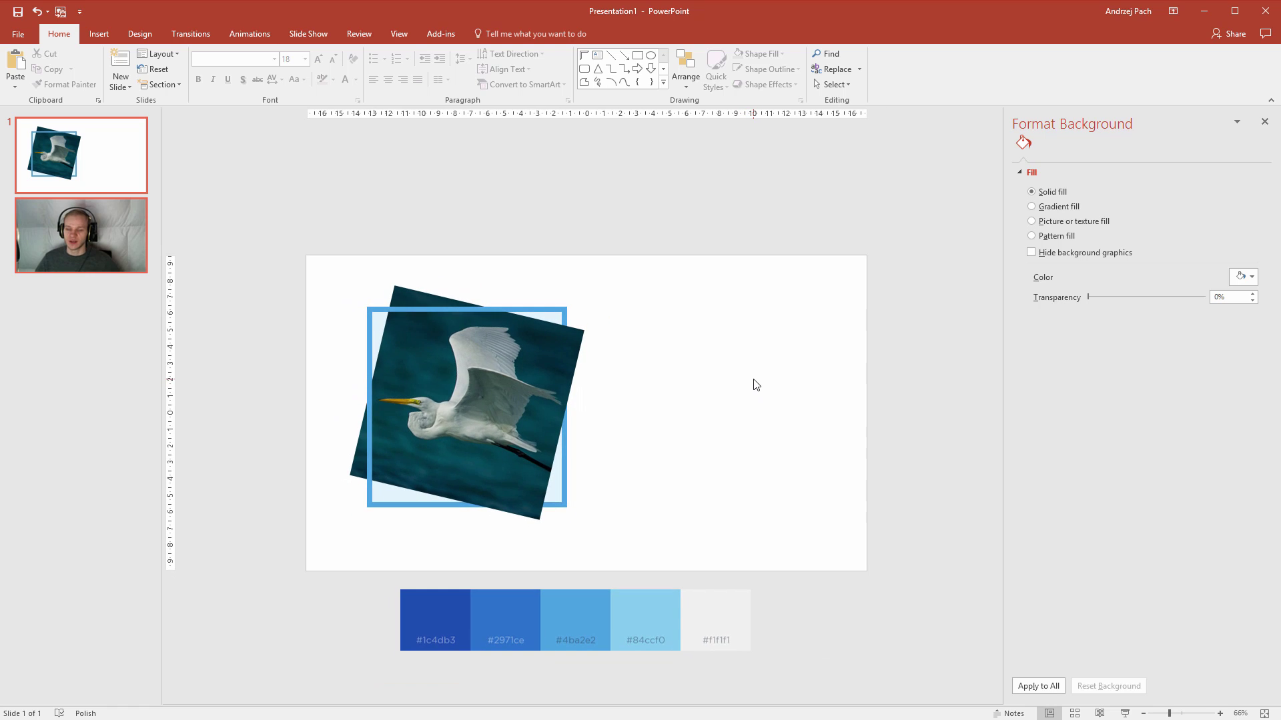
Duplicate the blue frame, then rotate the copy to face top-right and shrink it.
click(369, 310)
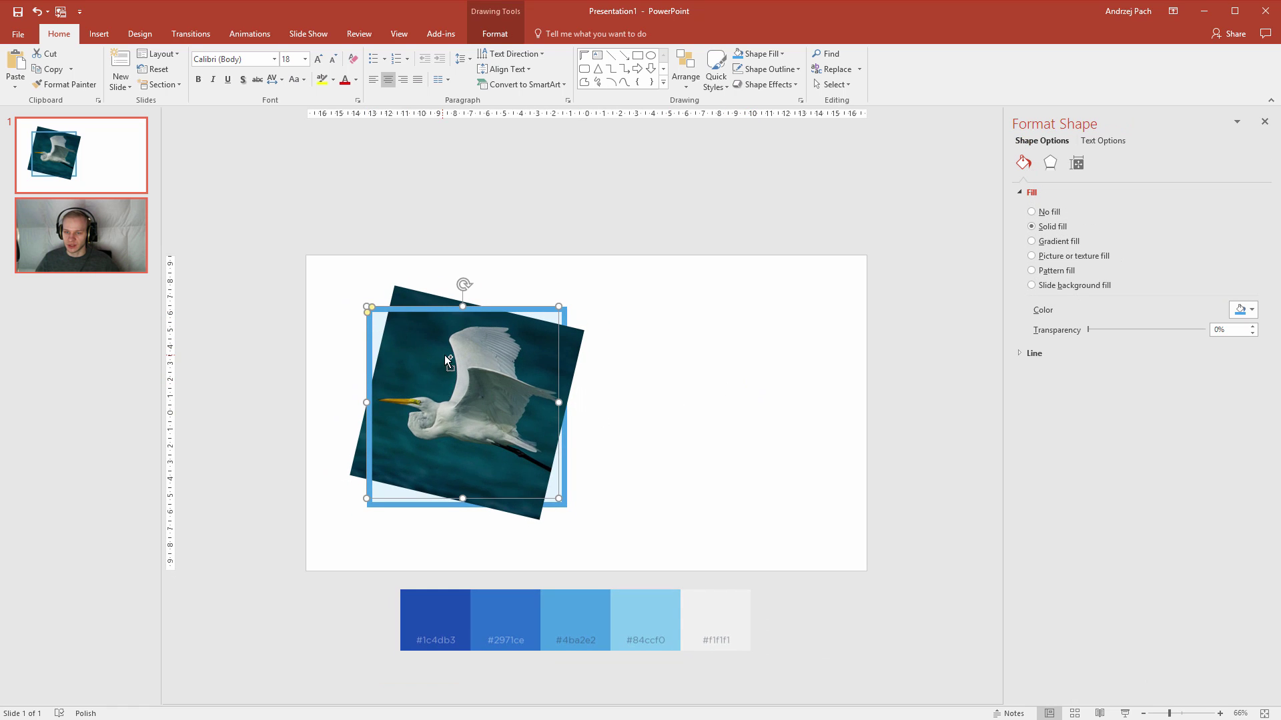
key(ctrl+c)
key(ctrl+v)
drag(429, 337, 762, 316)
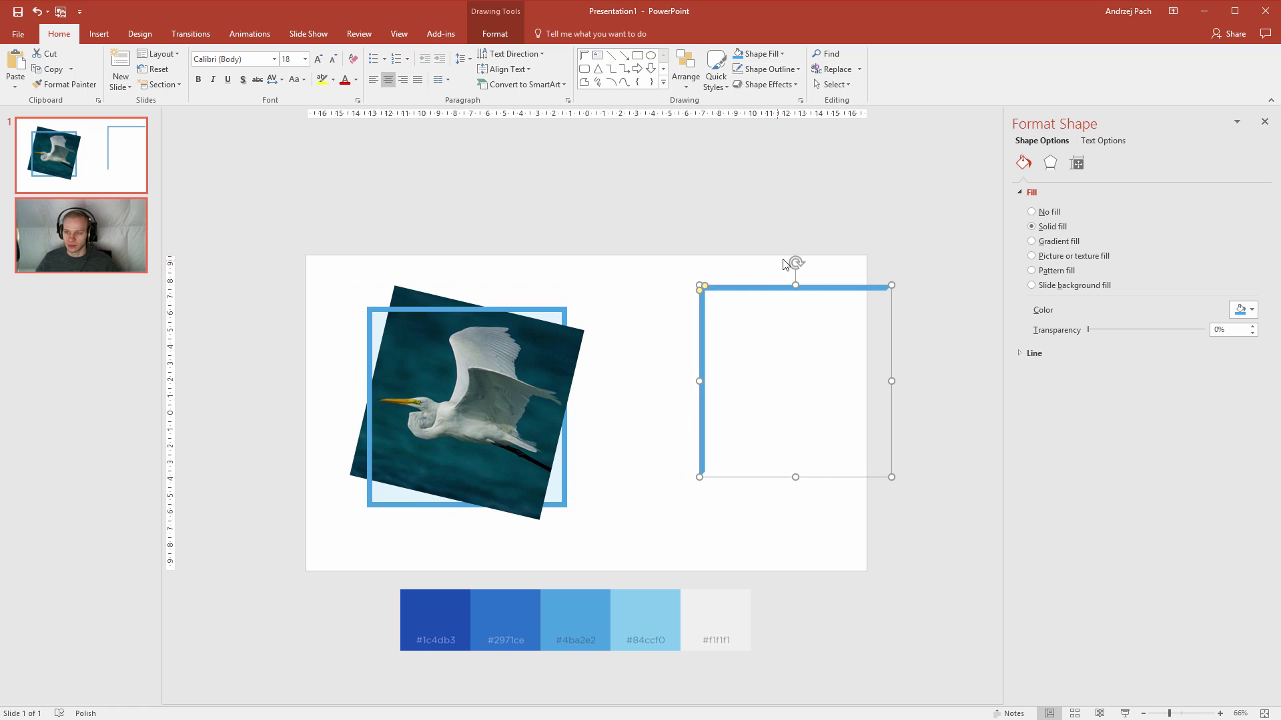
drag(785, 264, 850, 387)
drag(700, 476, 815, 281)
Fine-tune the bracket's size and bar thickness and nudge it into the top-right corner.
click(803, 305)
scroll(815, 280, up, 4)
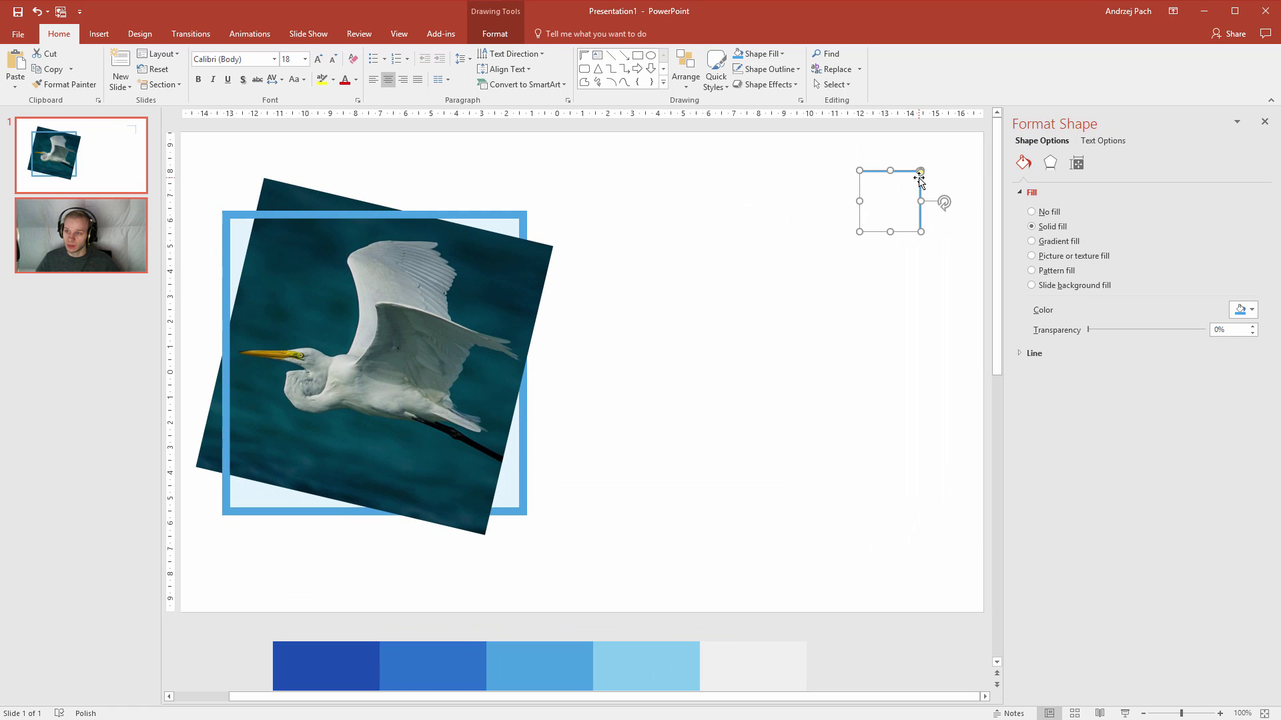
drag(919, 173, 917, 176)
scroll(917, 176, up, 10)
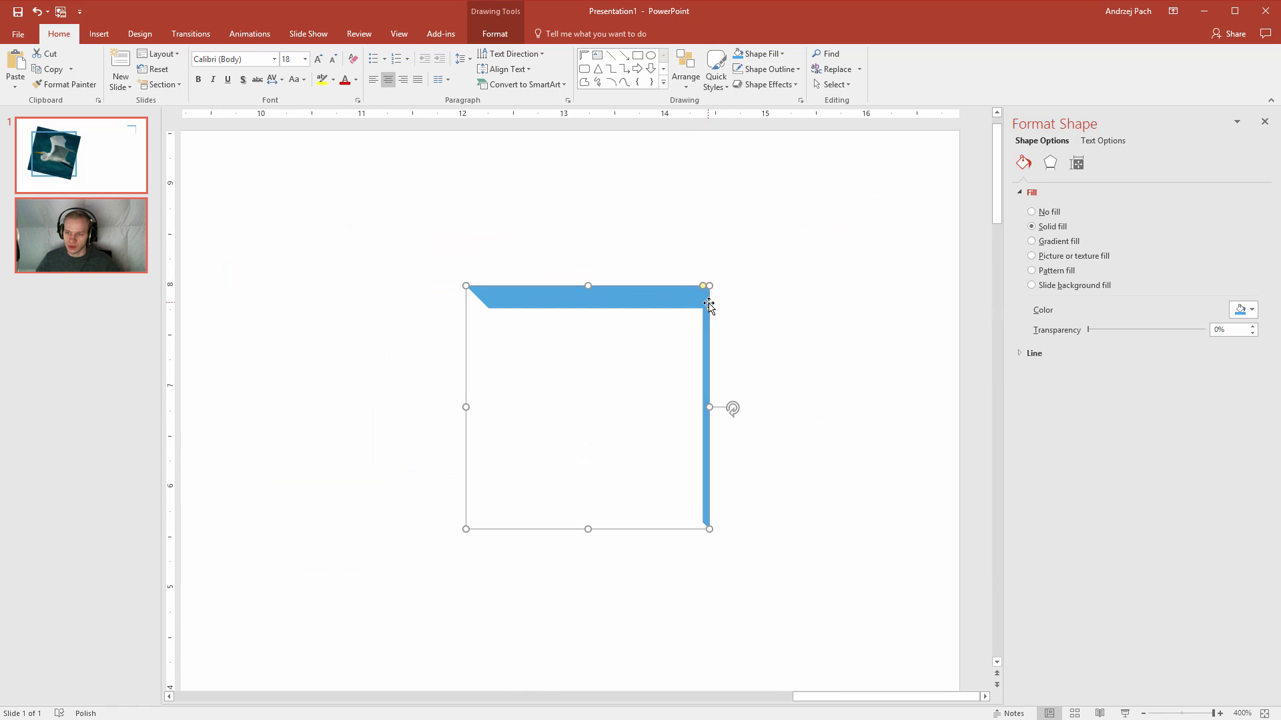
drag(702, 287, 684, 286)
drag(461, 529, 320, 665)
scroll(597, 453, down, 8)
scroll(597, 452, down, 2)
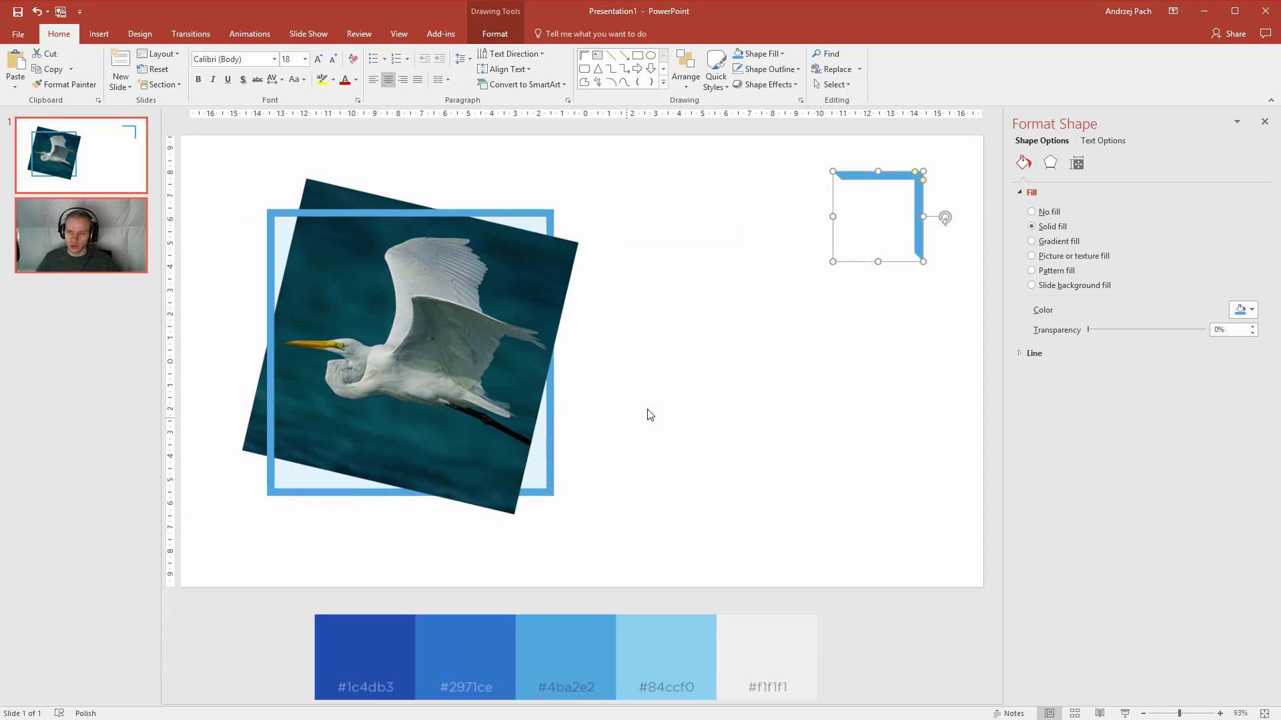
click(849, 283)
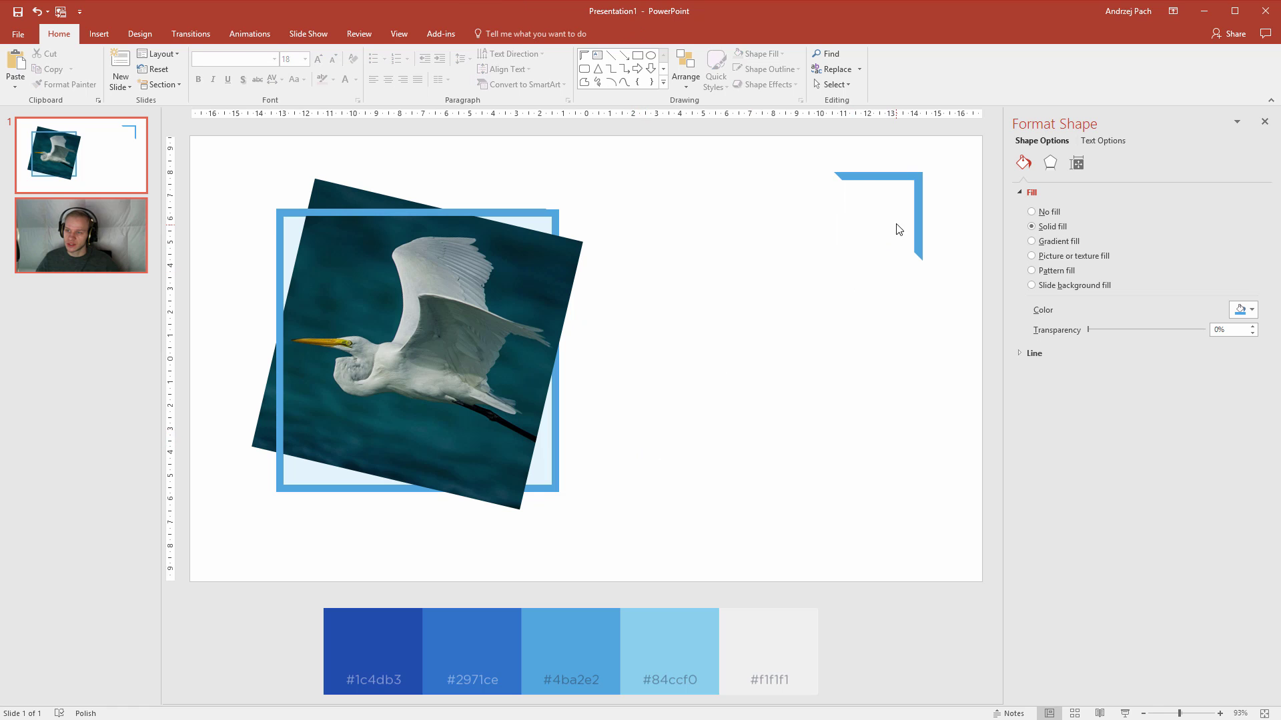
click(918, 218)
drag(918, 217, 926, 214)
Insert a text box on the slide's right side for the logo, heading and body text.
click(807, 323)
click(98, 34)
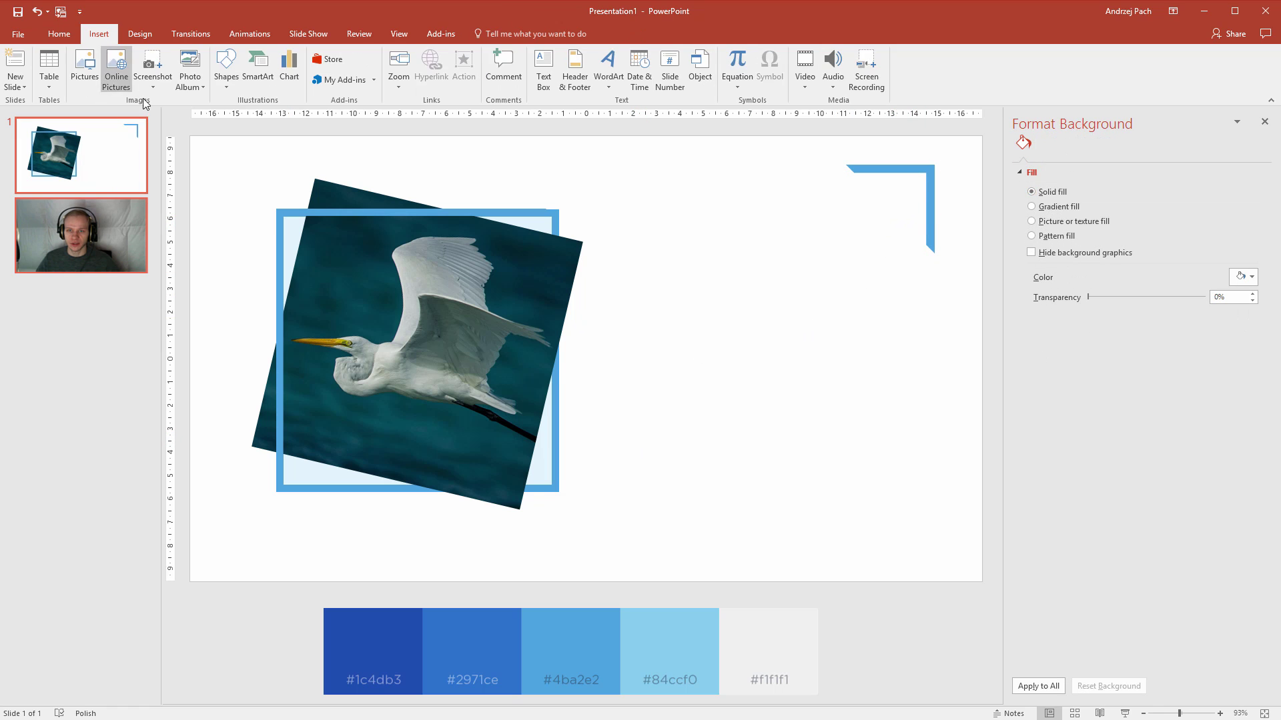
click(543, 69)
click(761, 224)
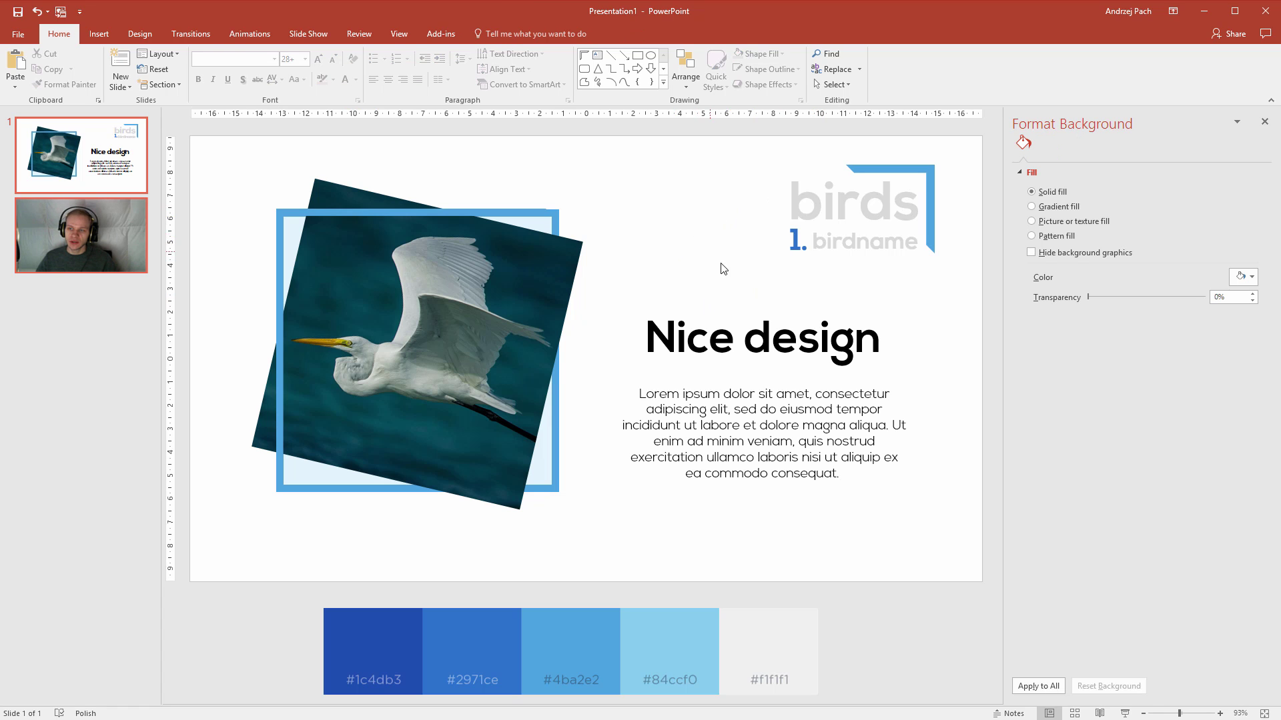
Check the Nice design heading, body paragraph and birds logo by selecting each in turn.
click(733, 327)
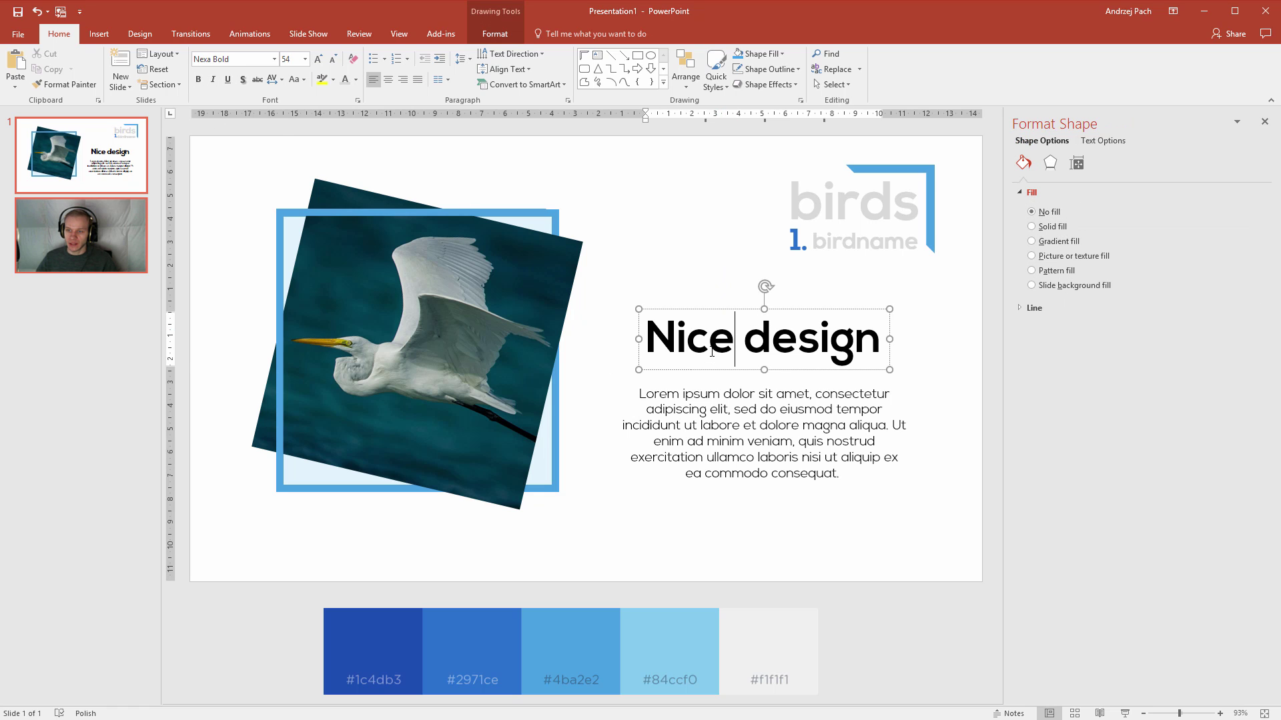
click(710, 399)
click(627, 241)
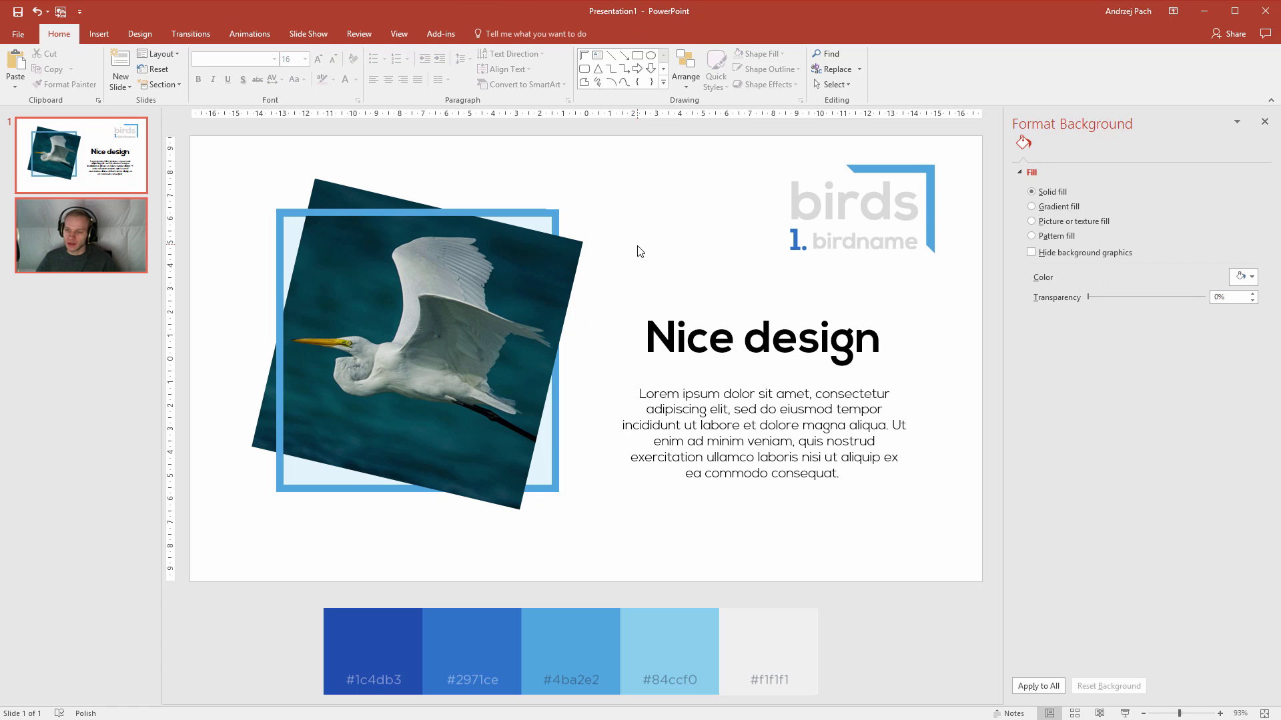
click(863, 186)
click(696, 247)
click(730, 329)
click(770, 441)
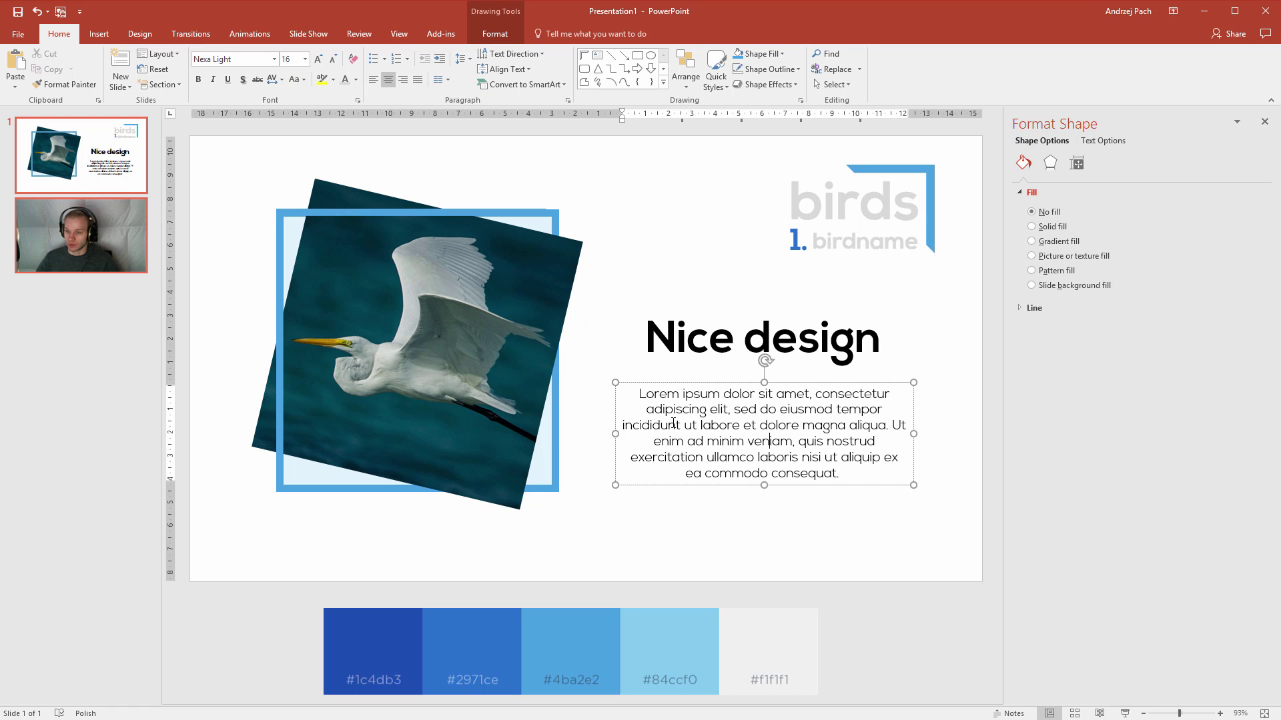
click(650, 288)
Delete the colour swatch strip below the slide.
scroll(650, 288, down, 2)
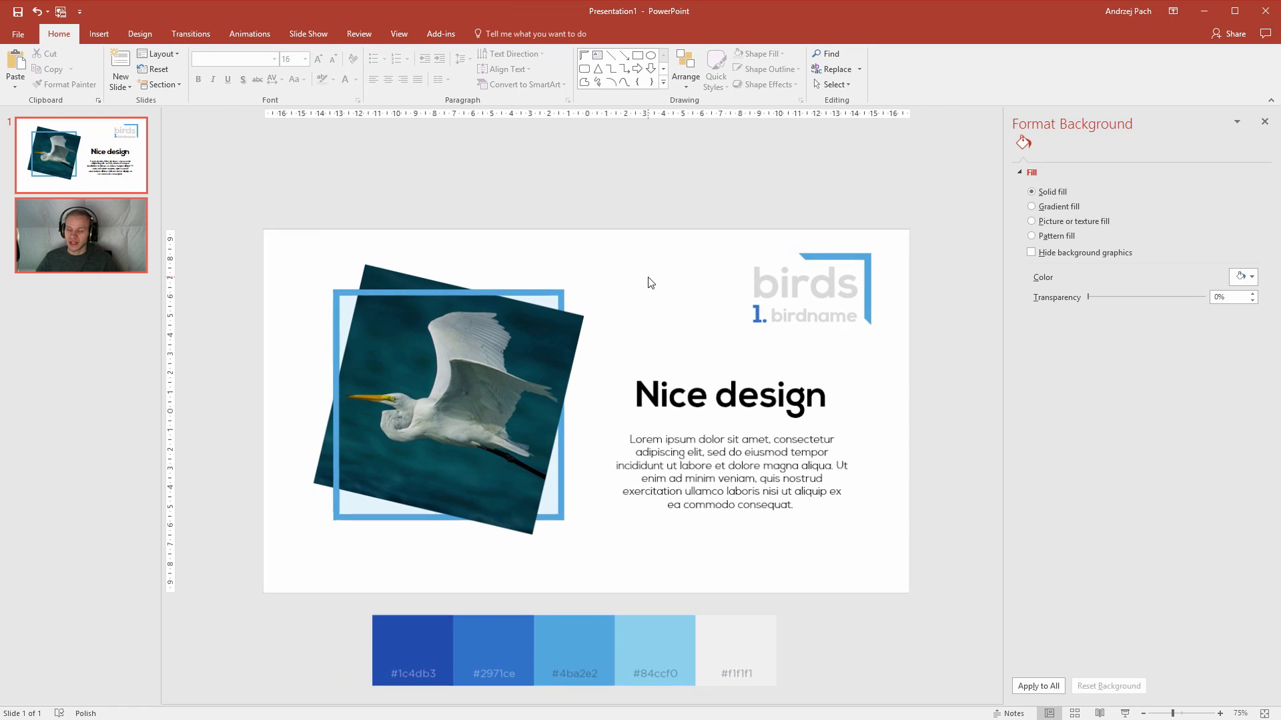
click(607, 642)
key(Delete)
scroll(610, 638, up, 2)
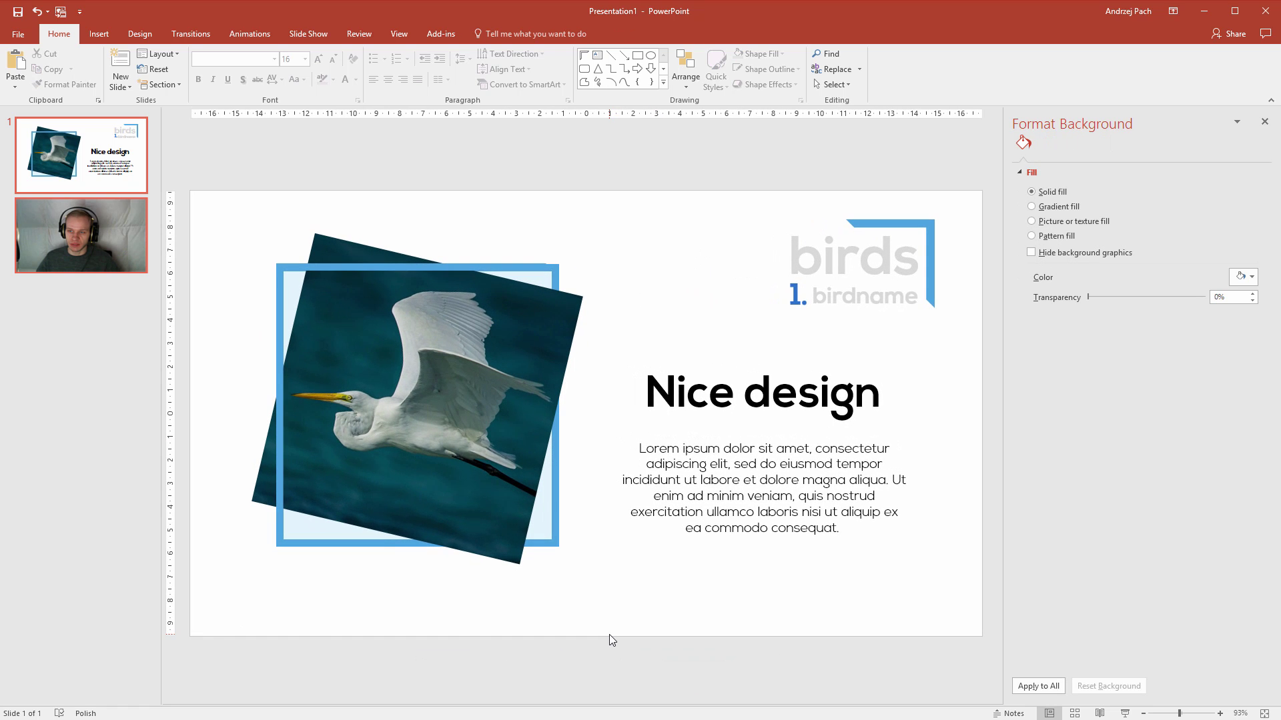